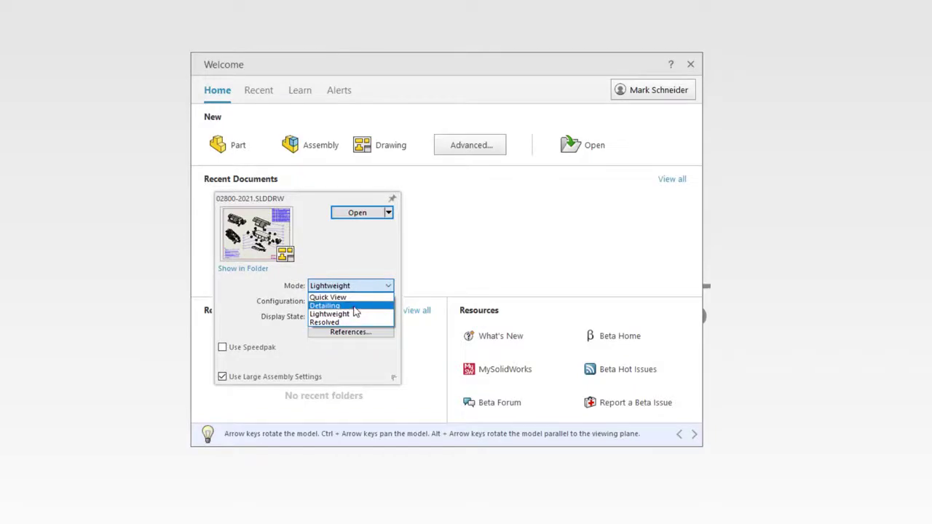
Step: Open the recent drawing 02800-2021.SLDDRW in Detailing mode
left_click(354, 306)
left_click(356, 213)
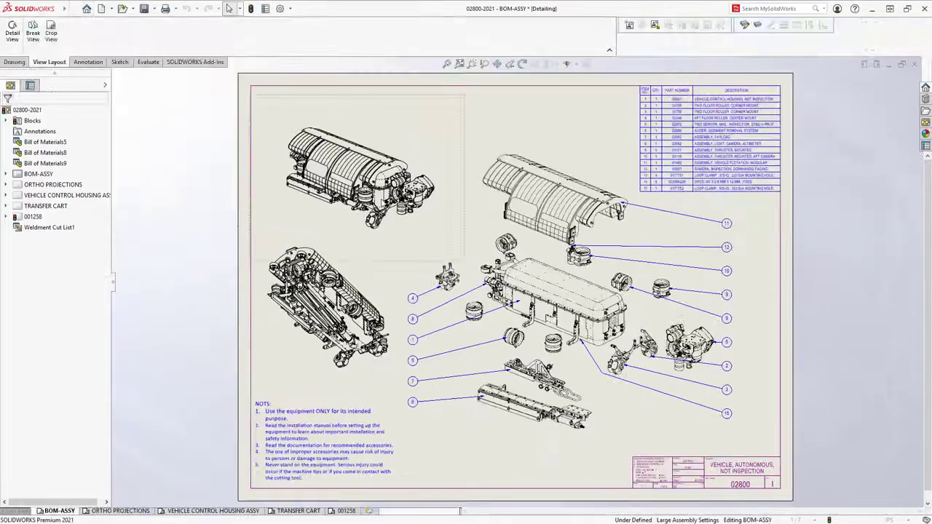
Step: Shift the vertical magnetic line holding balloons 4, 8, 1, 9, 7 and 6 slightly on the BOM-ASSY sheet
scroll(519, 300, "down", 5)
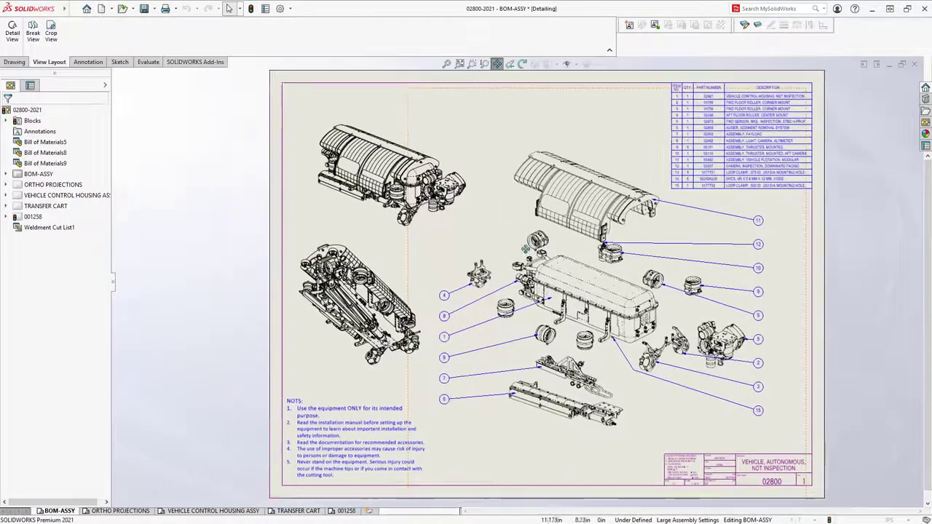
scroll(489, 260, "down", 3)
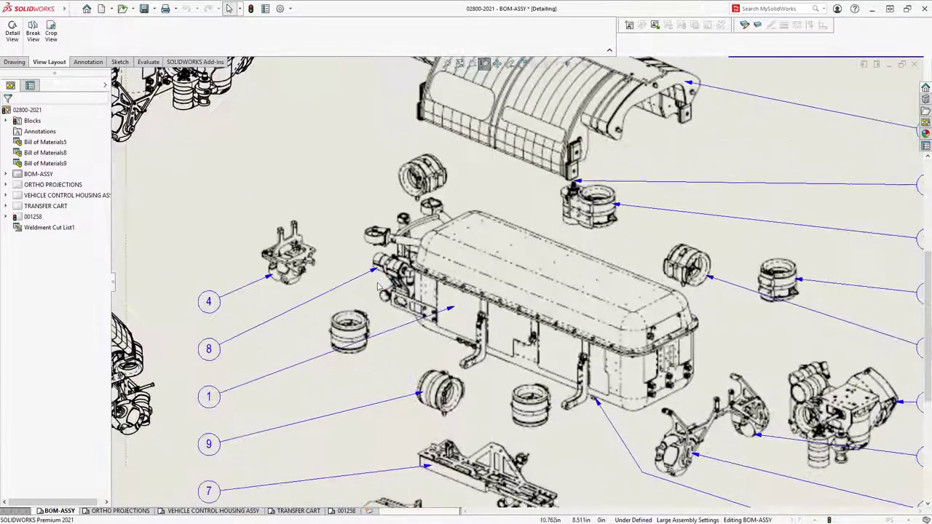
left_click(320, 213)
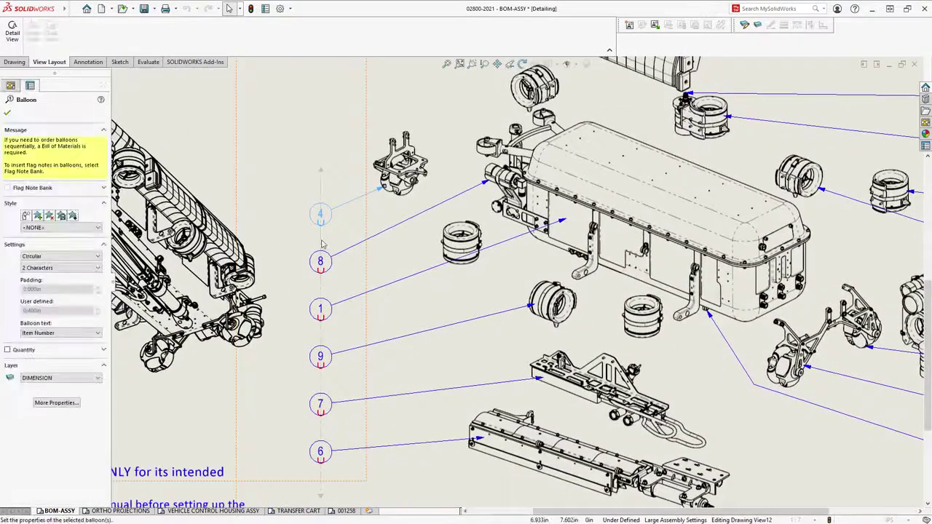
left_click_drag(320, 284, 317, 284)
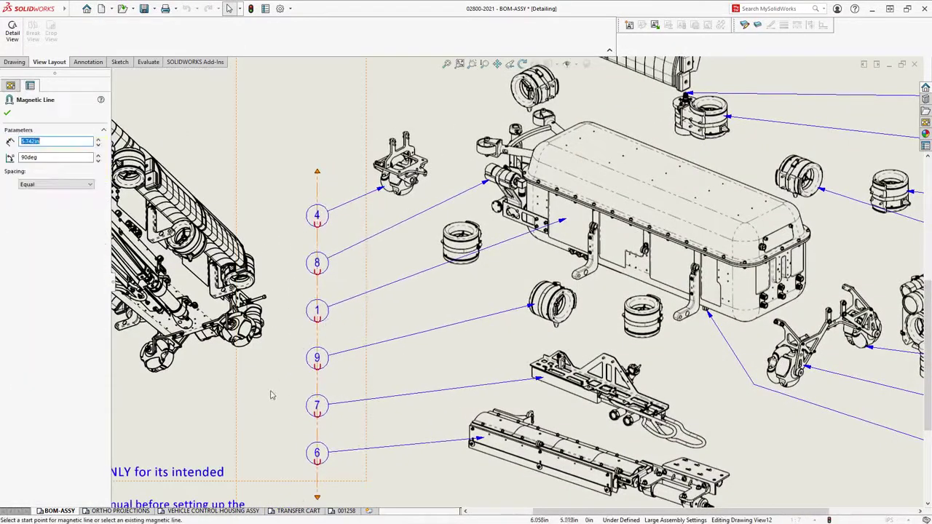
Step: Review the ORTHO PROJECTIONS, VEHICLE CONTROL HOUSING ASSY and TRANSFER CART sheets
middle_click_drag(270, 395, 316, 339)
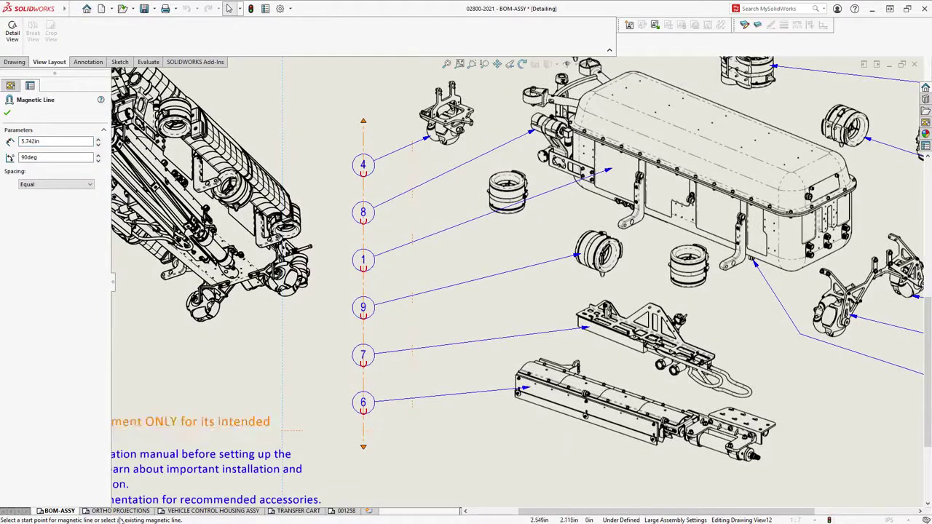
left_click(120, 510)
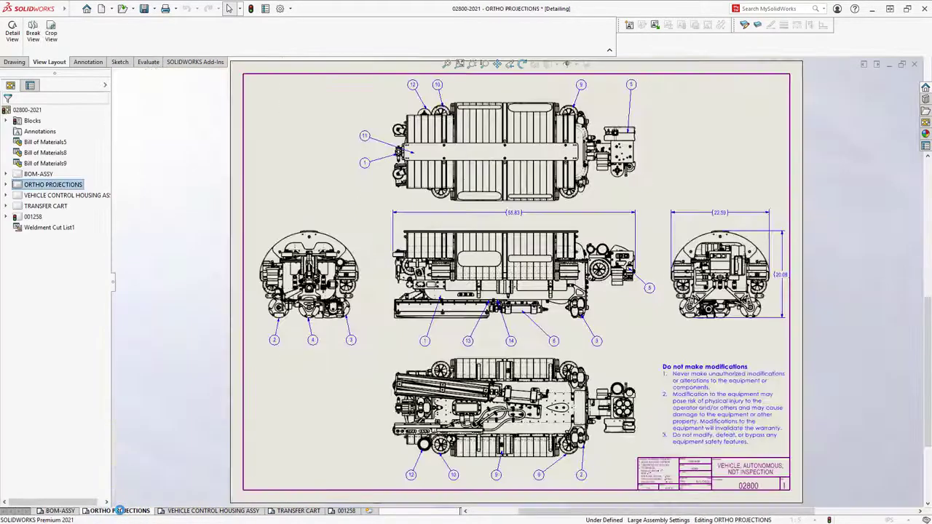
left_click(198, 512)
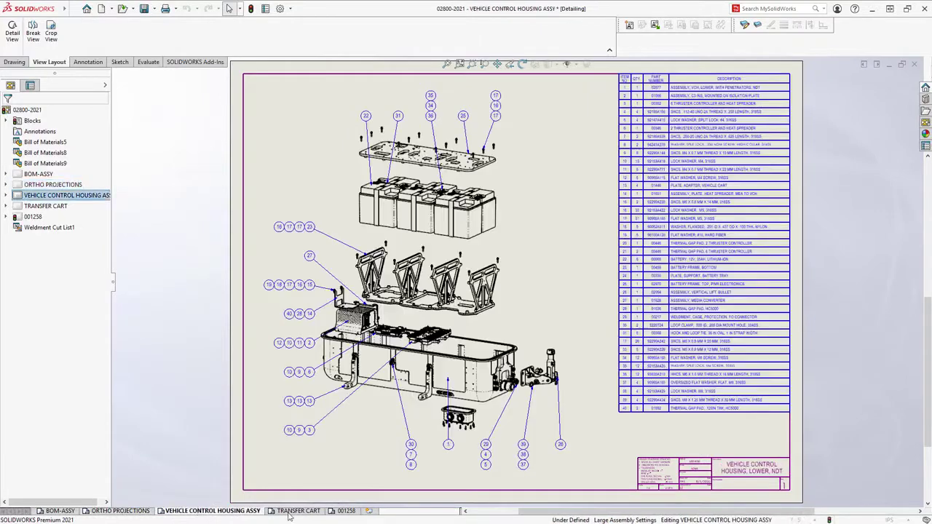
left_click(294, 511)
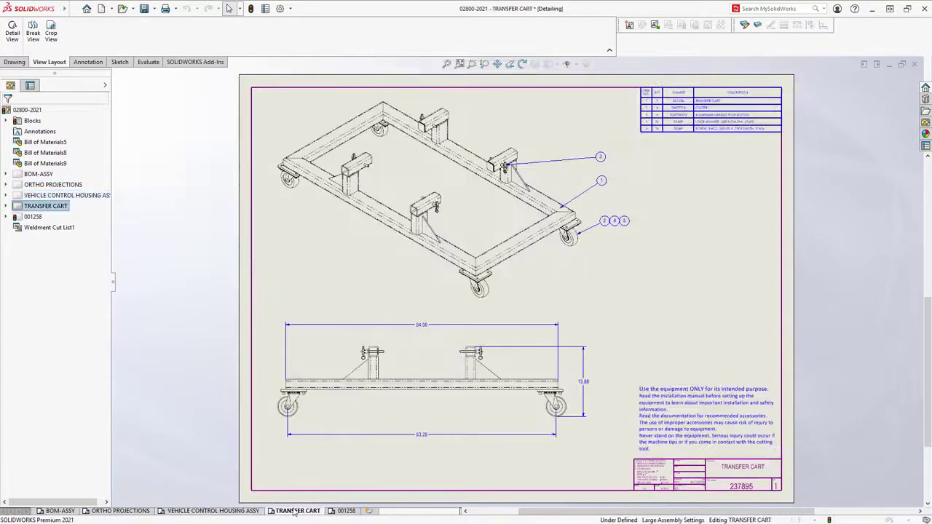
Step: Replace the word BOM with CUTLIST in note 1 on sheet 001258
left_click(347, 512)
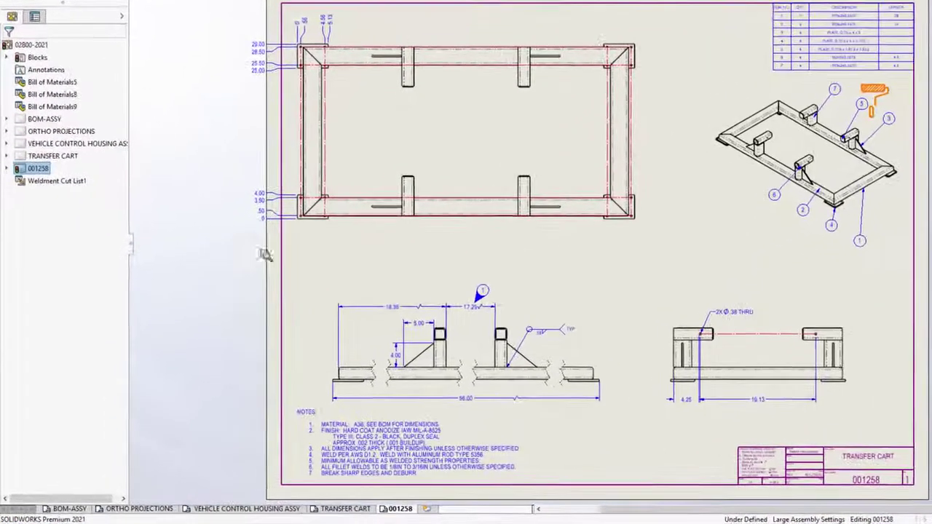
left_click_drag(264, 255, 636, 488)
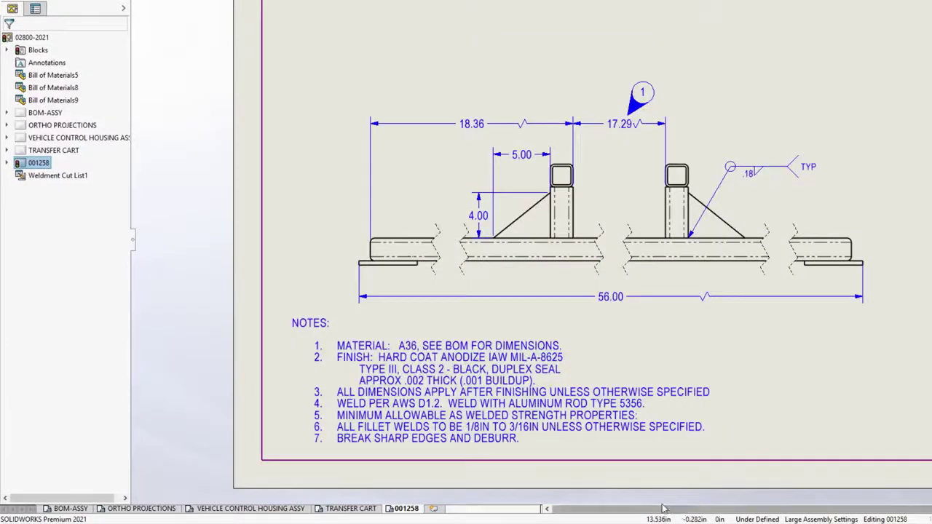
double_click(514, 421)
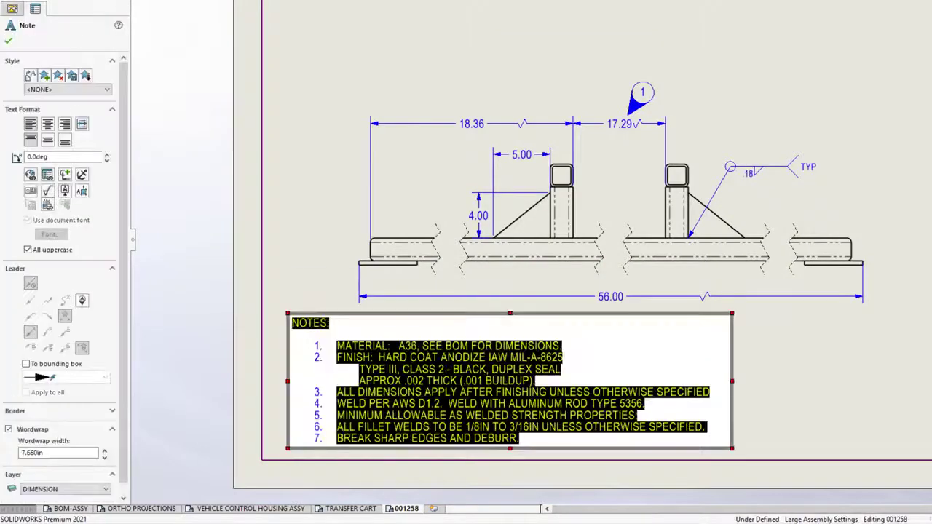
double_click(456, 348)
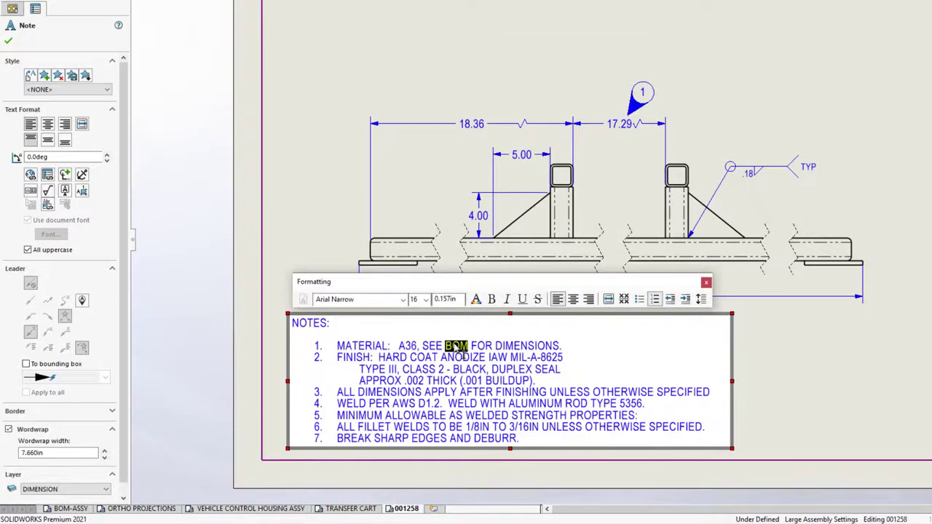
type("CNTLIST")
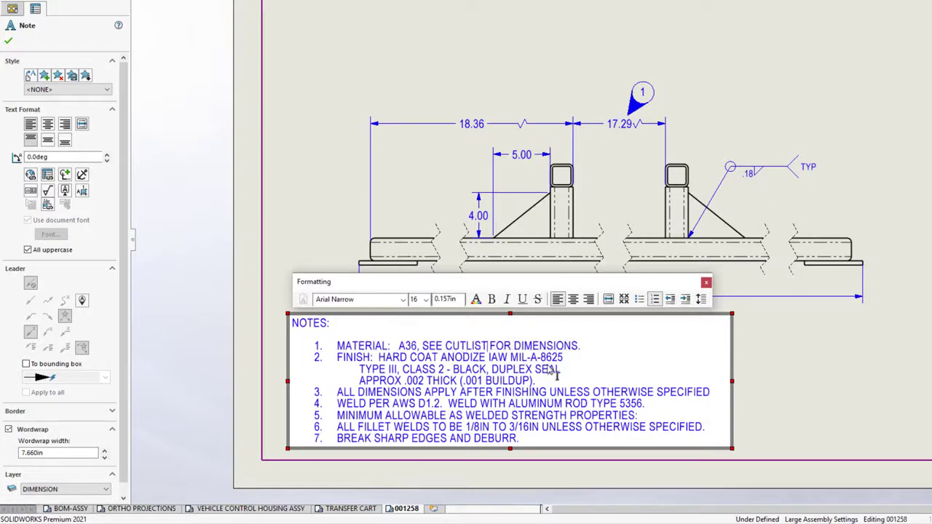
Step: Delete the two lines on type, class and thickness from note 2 and finish editing the note
triple_click(567, 371)
left_click(573, 381, "shift")
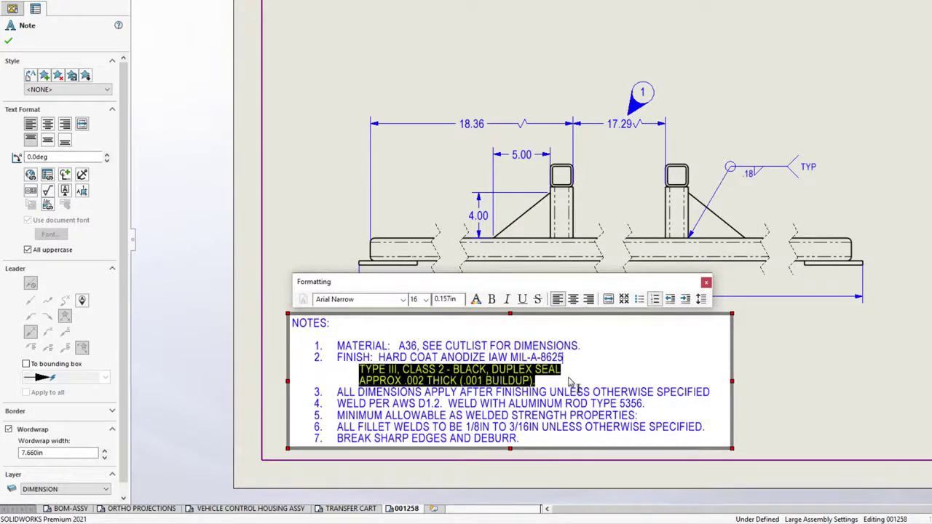
key("BackSpace")
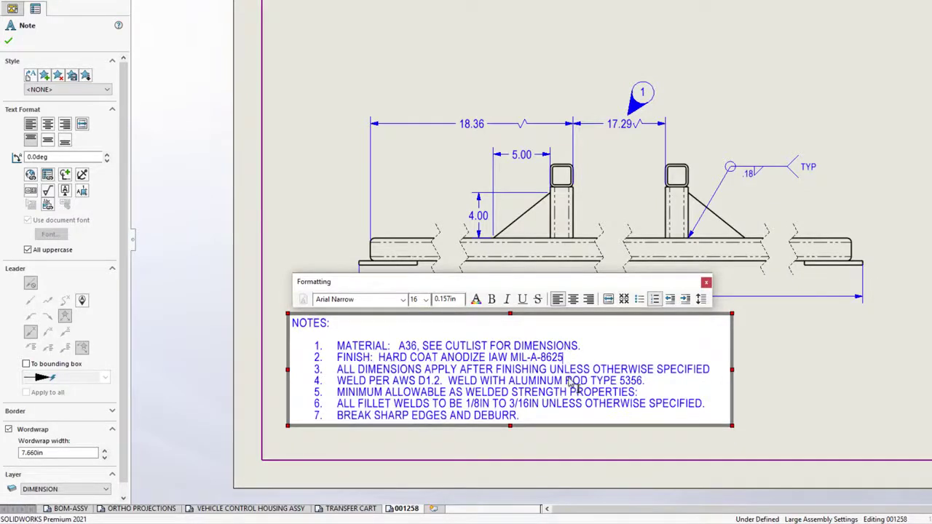
left_click(567, 439)
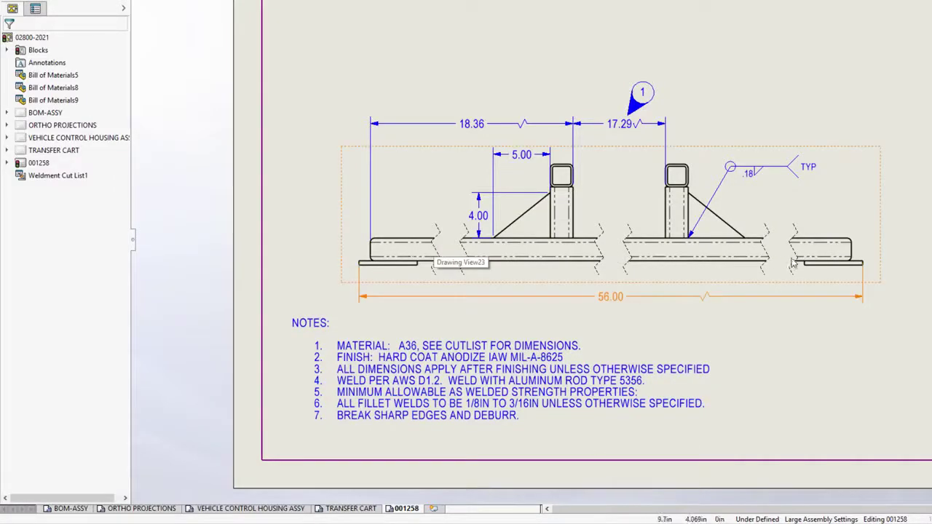
Step: Break the frame's plan view with three vertical breaks: outside each pair of posts and between the pairs, with a 0.5 in gap
scroll(760, 295, "up", 2)
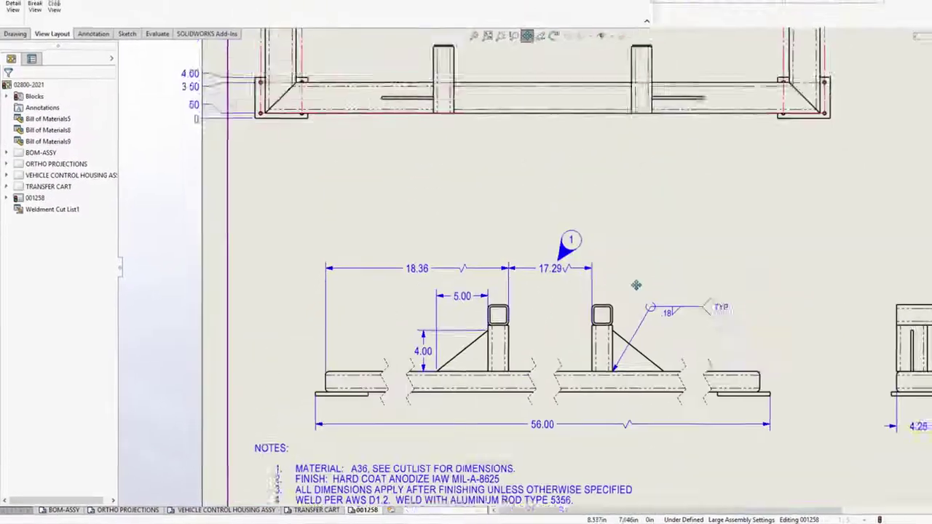
middle_click_drag(637, 285, 602, 481, "ctrl")
middle_click_drag(589, 313, 589, 324, "ctrl")
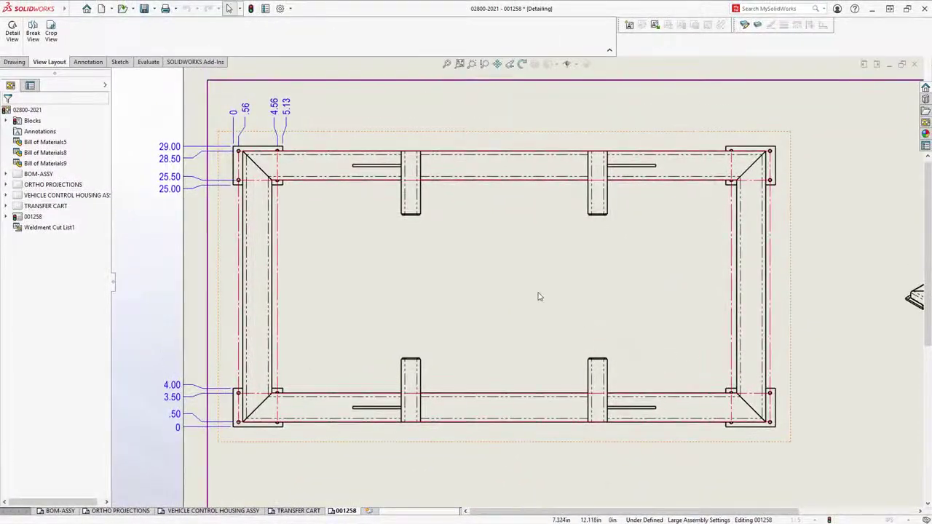
left_click(539, 297)
left_click(614, 303)
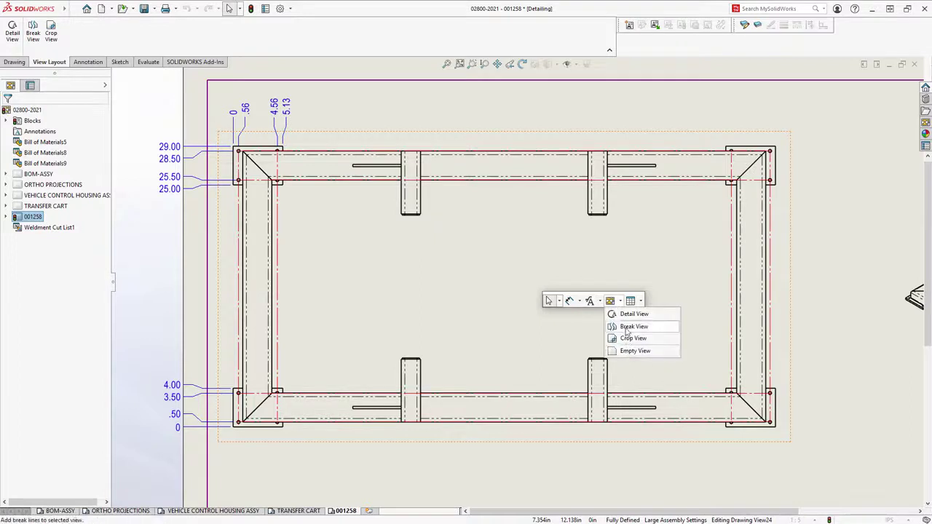
left_click(633, 327)
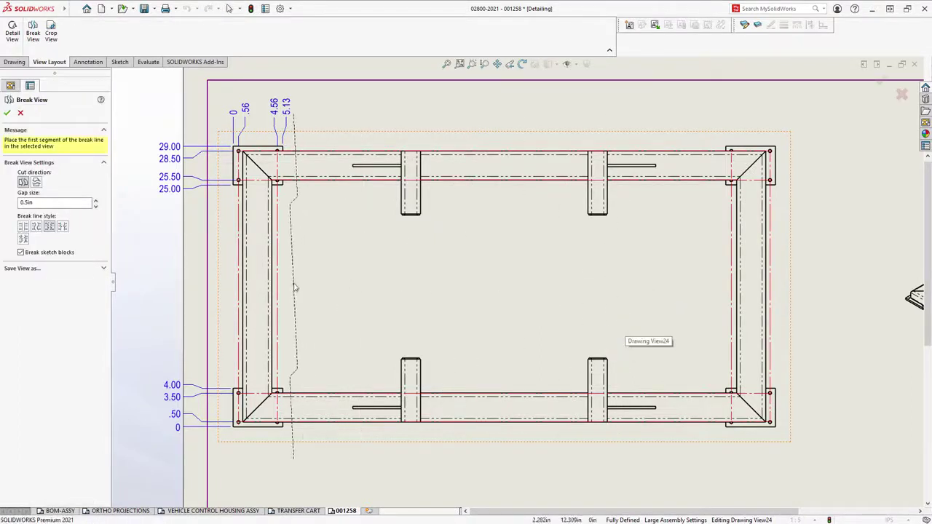
left_click(292, 283)
left_click(344, 285)
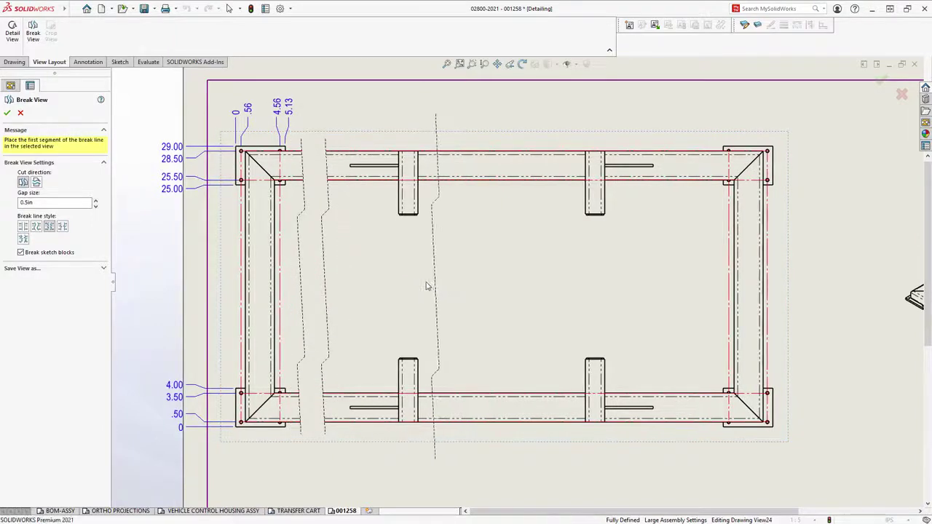
left_click(430, 286)
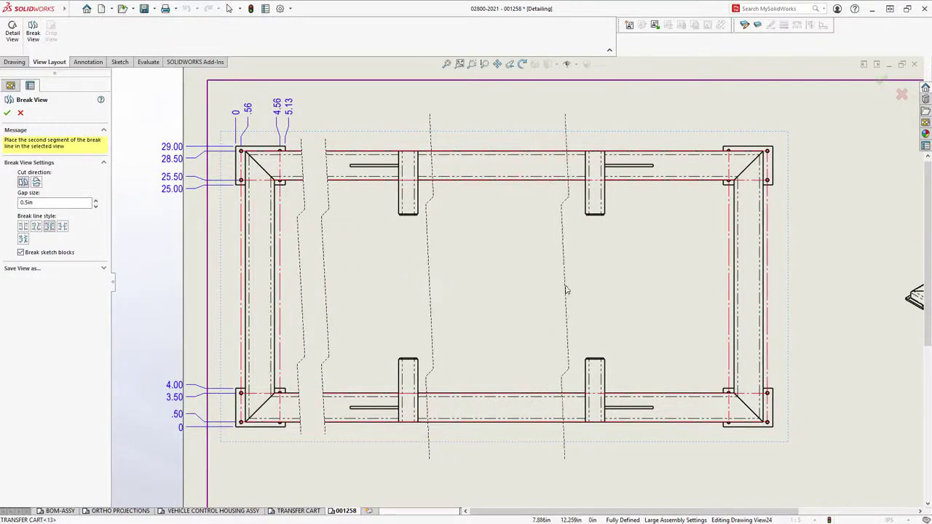
left_click(568, 286)
left_click(613, 290)
left_click(672, 291)
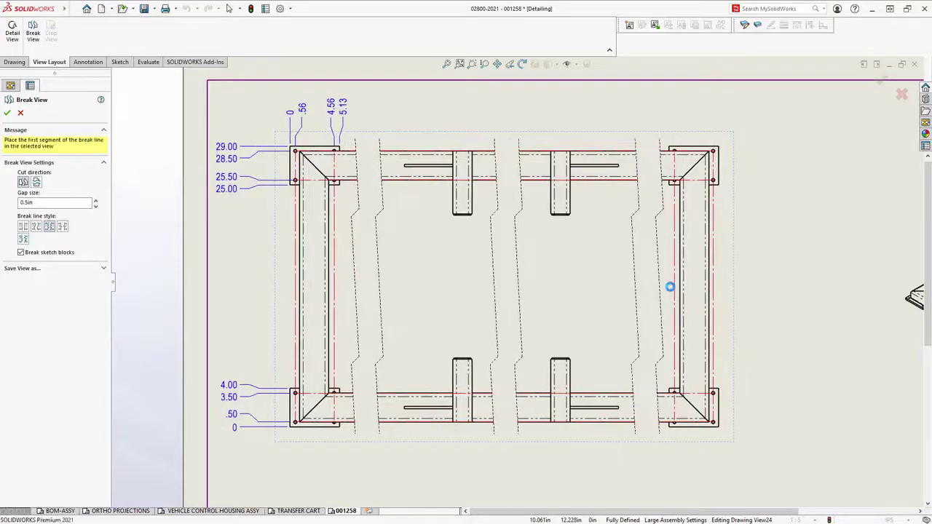
Step: Set the break line style to small zig-zag and accept the broken view
left_click(28, 208)
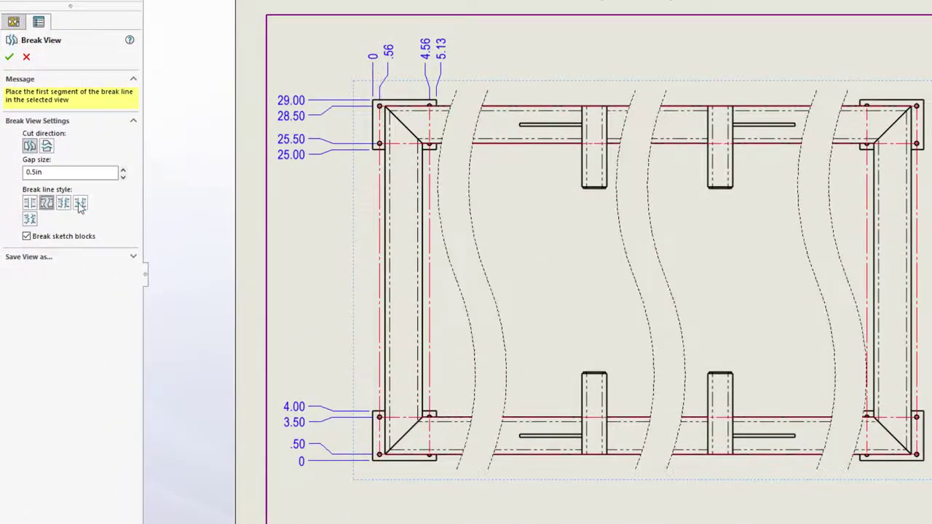
left_click(80, 204)
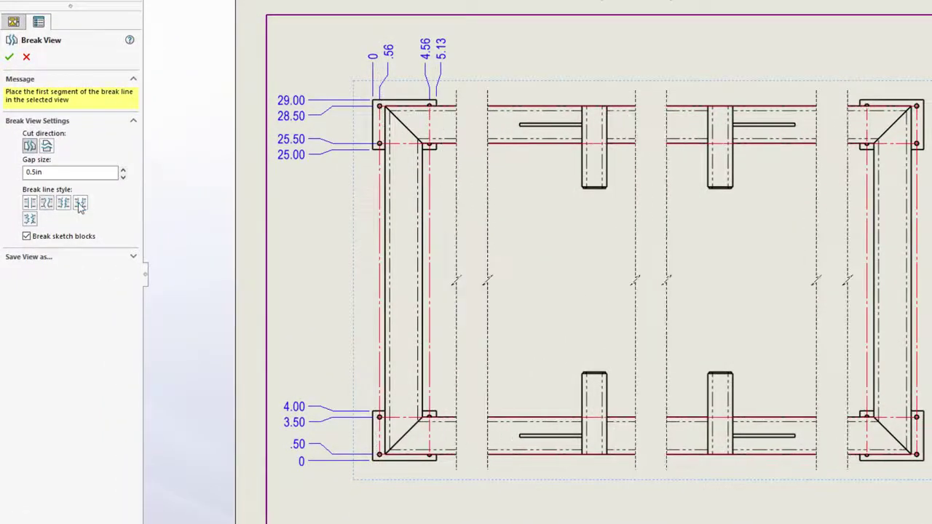
left_click(9, 58)
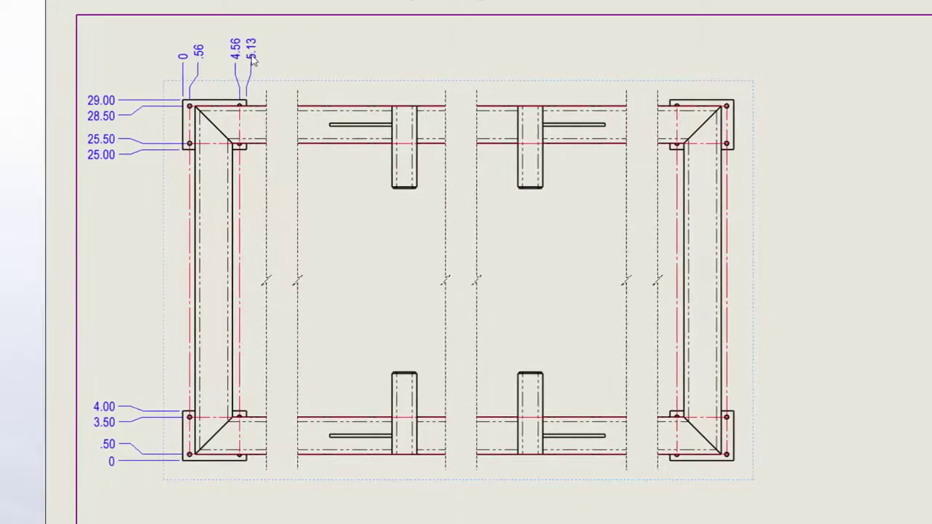
Step: Extend the horizontal ordinate dimensions to both edges and both hole centerlines of the plate at the frame's upper-right corner
right_click(254, 61)
left_click(316, 157)
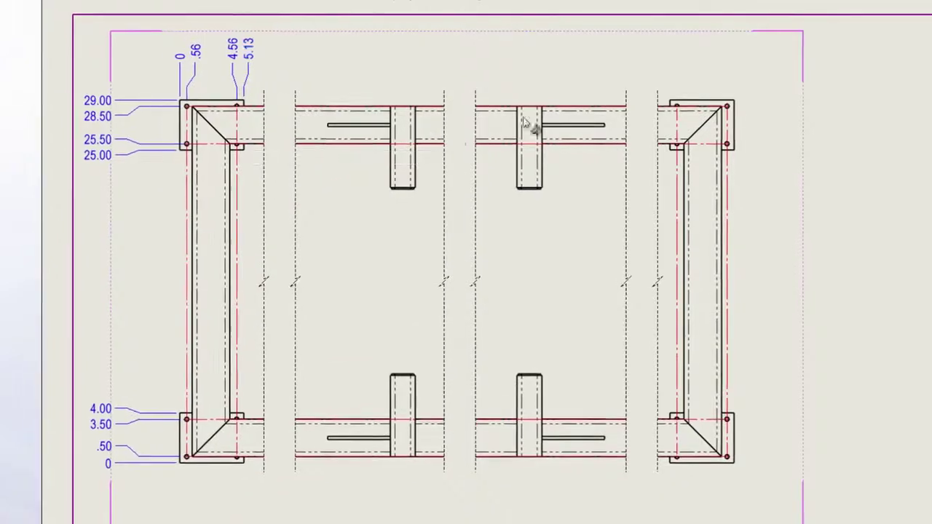
left_click(670, 100)
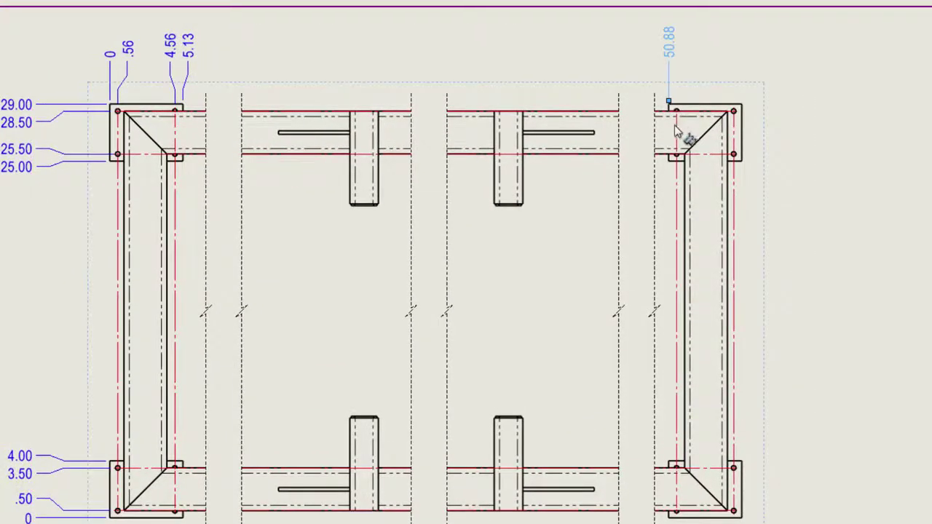
left_click(677, 125)
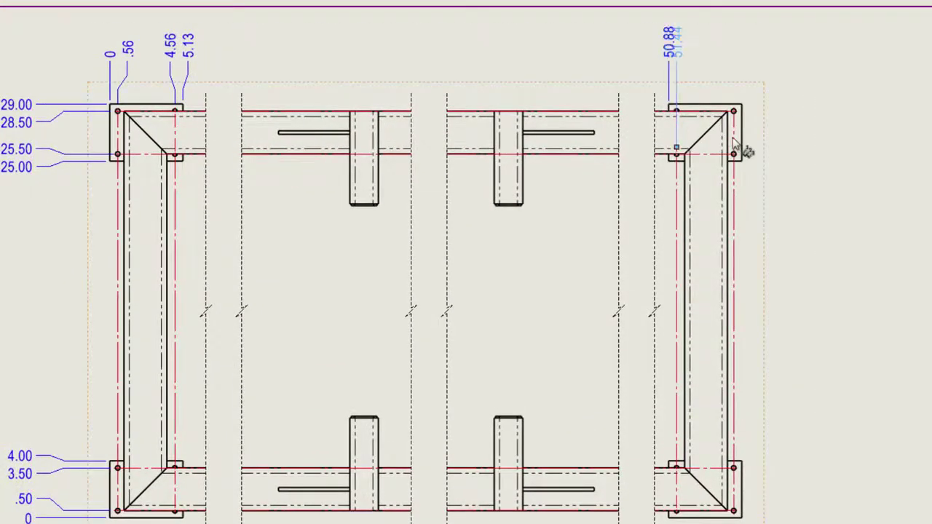
left_click(733, 133)
left_click(741, 132)
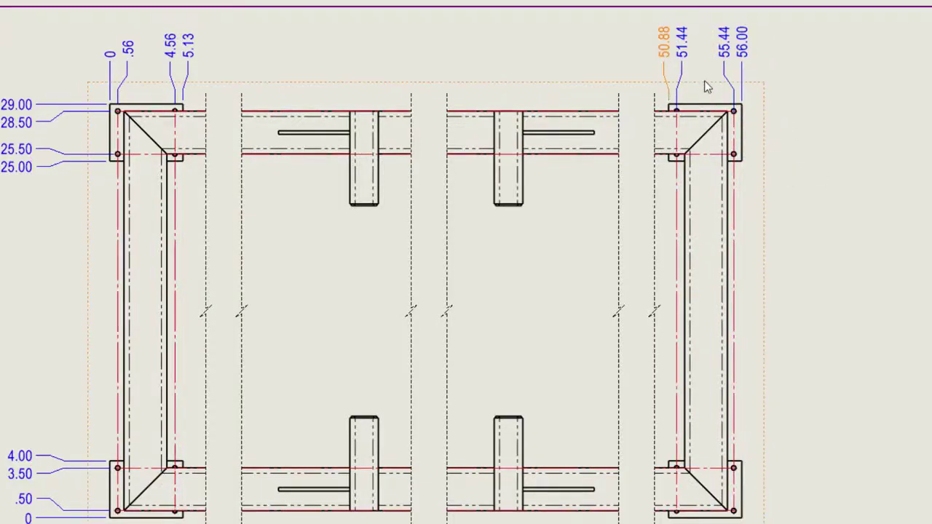
Step: Create a detail view of the plan view's lower-right frame corner, with a circle about 7.5 in across, and place it beside the view
mouse_move(859, 407)
middle_mouse_down()
mouse_move(595, 231)
mouse_move(556, 223)
middle_mouse_up()
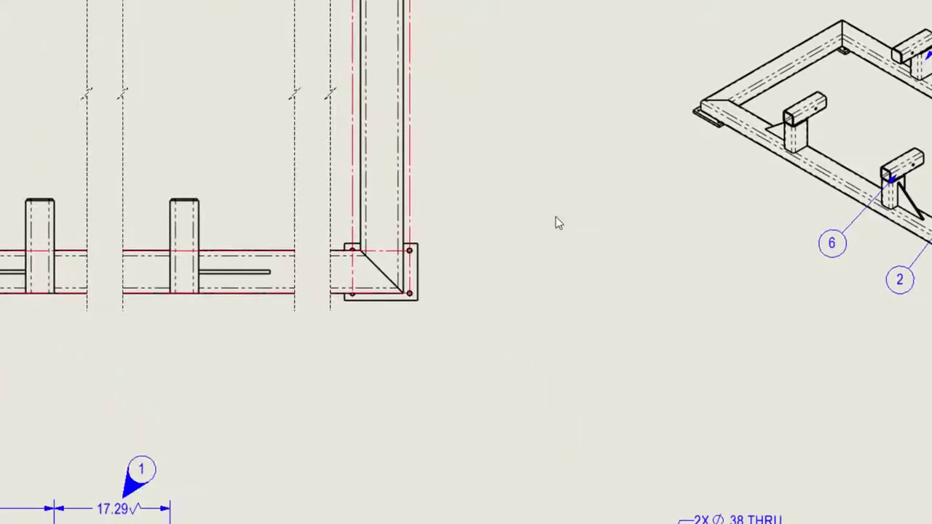
left_click(506, 247)
left_click(614, 256)
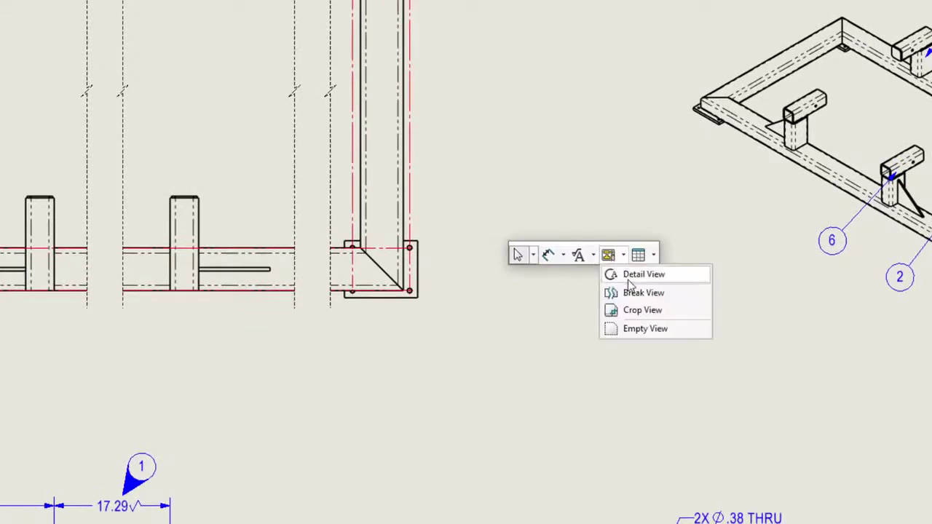
left_click(629, 273)
left_click(382, 272)
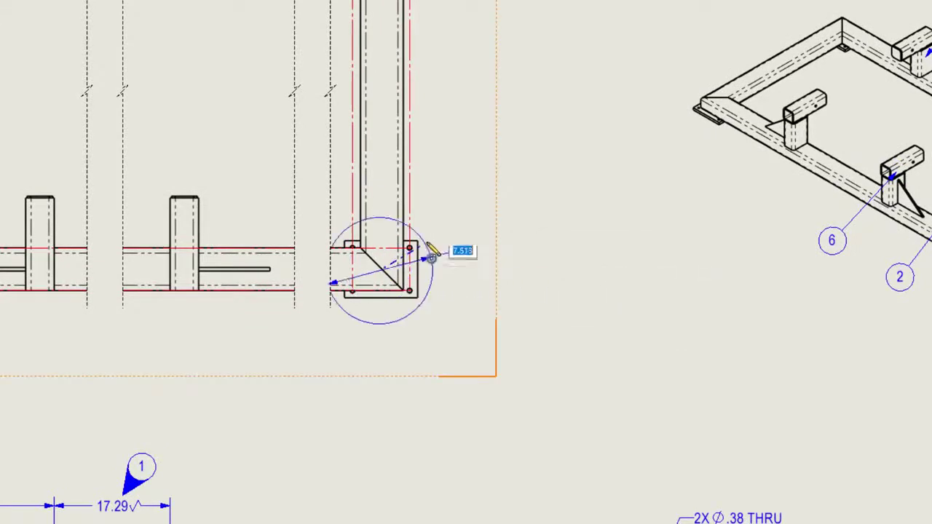
left_click(433, 255)
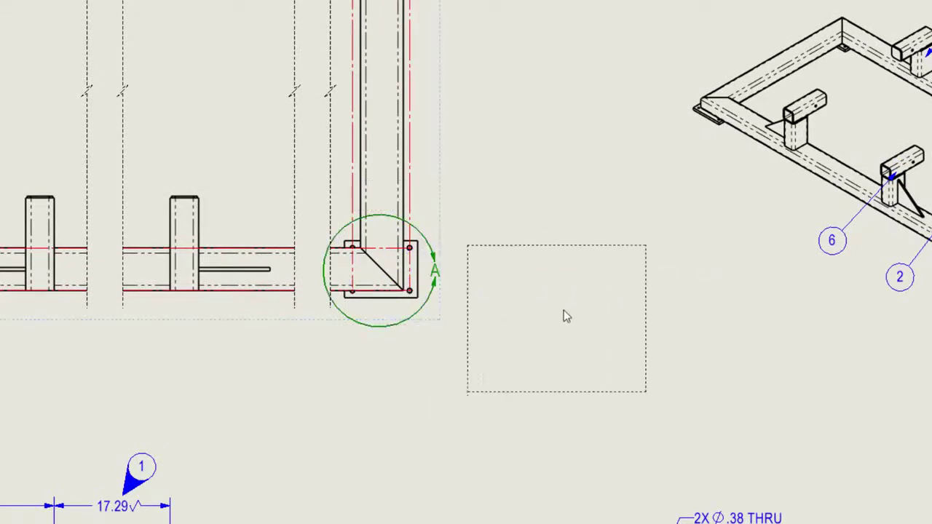
left_click(576, 292)
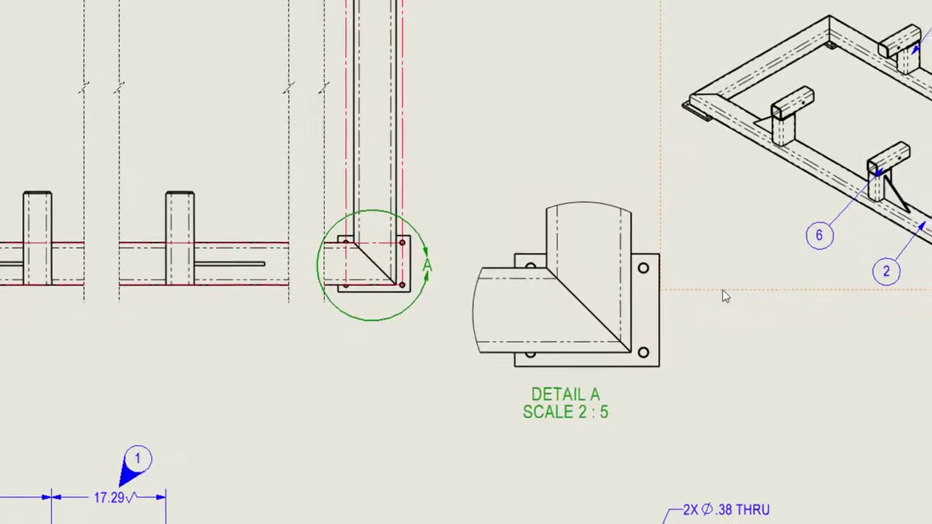
Step: Add a hole callout to the plate's lower-right hole in Detail A and place it below and to the right of the plate
left_click(823, 321)
left_click(732, 266)
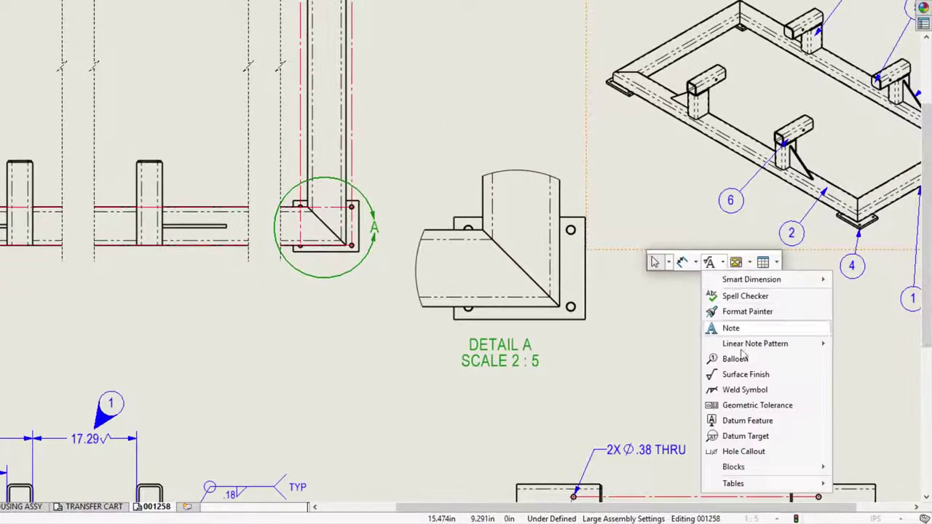
left_click(747, 447)
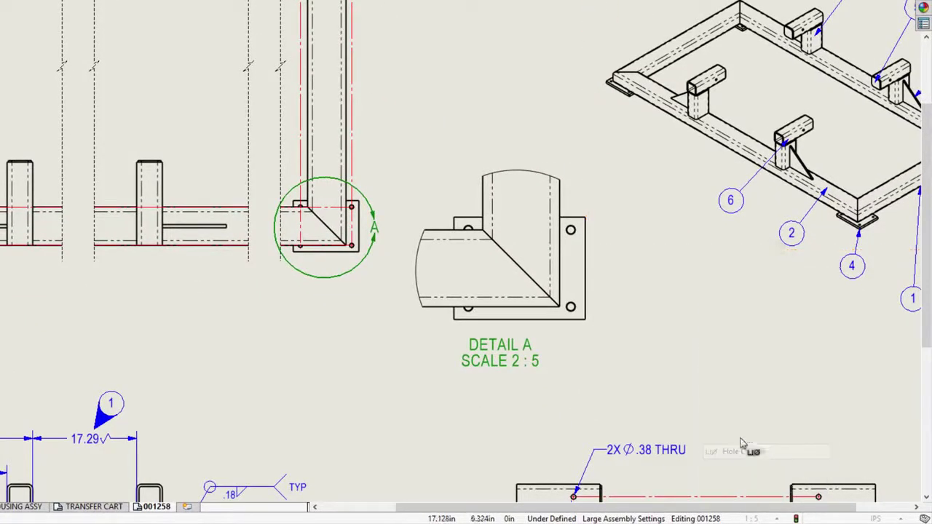
left_click(571, 311)
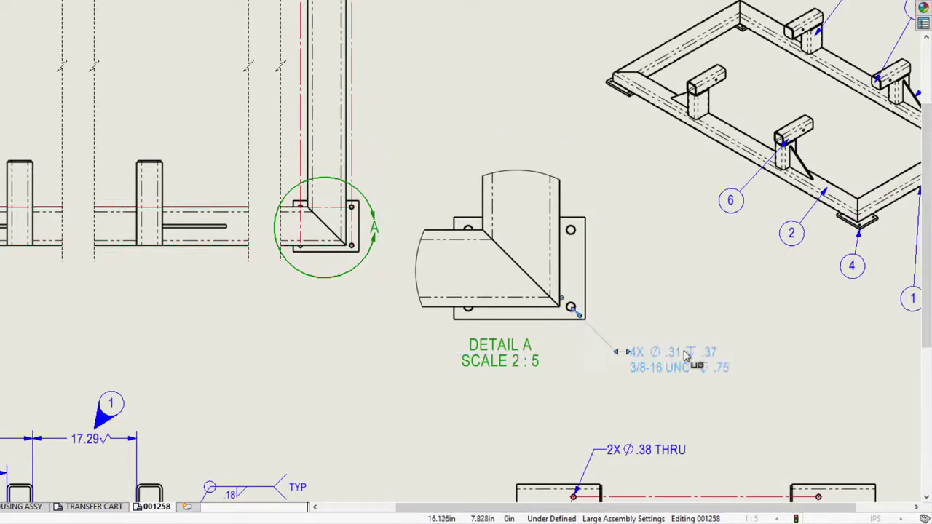
left_click(693, 358)
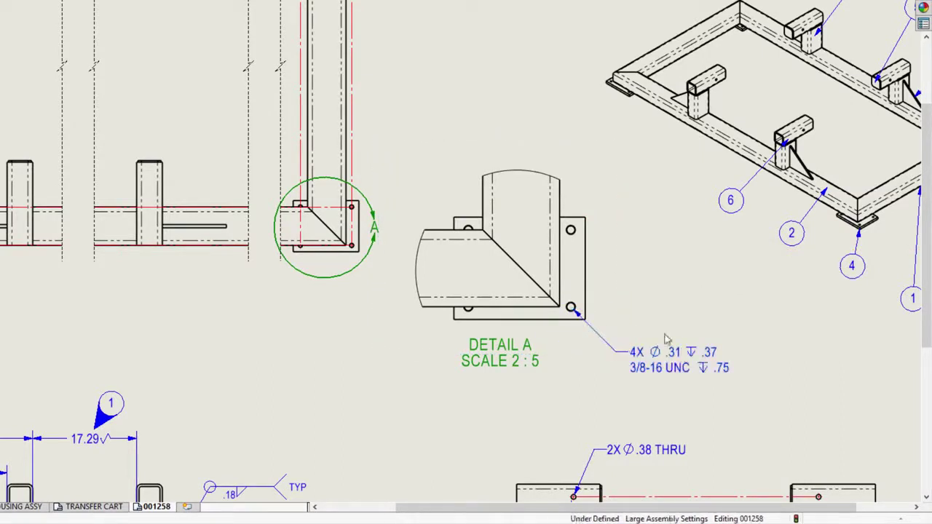
Step: Dimension the frame's overall width and length from the corner edges in Detail A, and move the detail label below the horizontal dimension
left_click(560, 211)
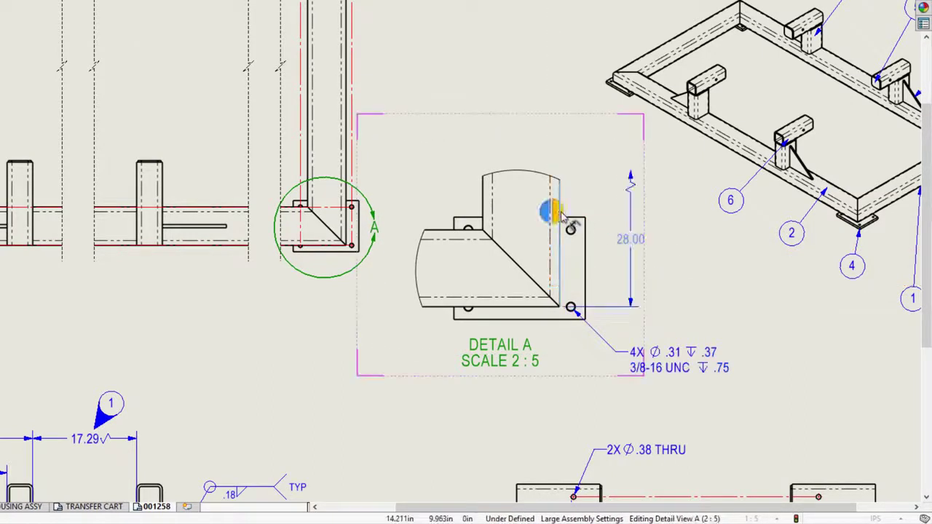
left_click(517, 307)
left_click(514, 364)
left_click_drag(481, 379, 470, 399)
Step: Give the hole-spacing dimension in the end view a symmetric tolerance of 0.01 in and three-decimal precision (.123)
mouse_move(740, 442)
middle_mouse_down()
mouse_move(698, 284)
mouse_move(576, 104)
middle_mouse_up()
left_click(546, 307)
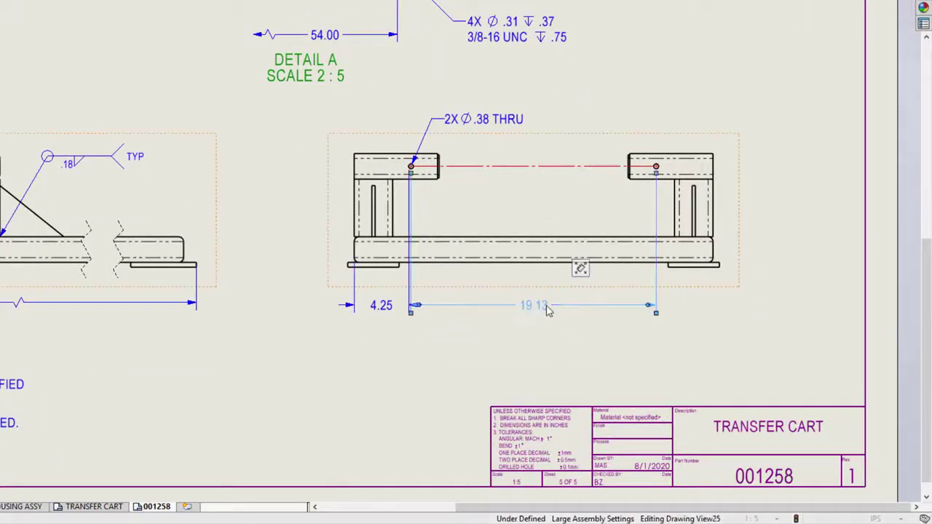
left_click(76, 165)
scroll(83, 175, "up", 1)
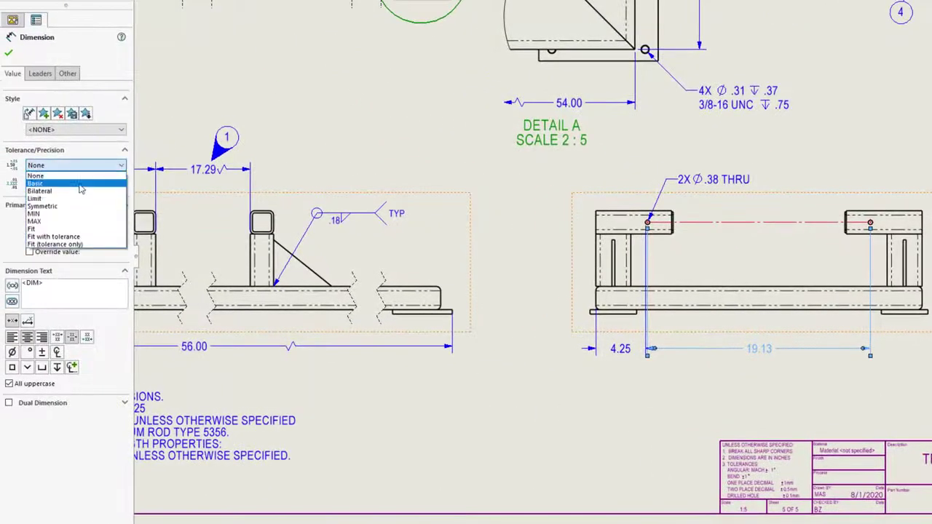
left_click(77, 203)
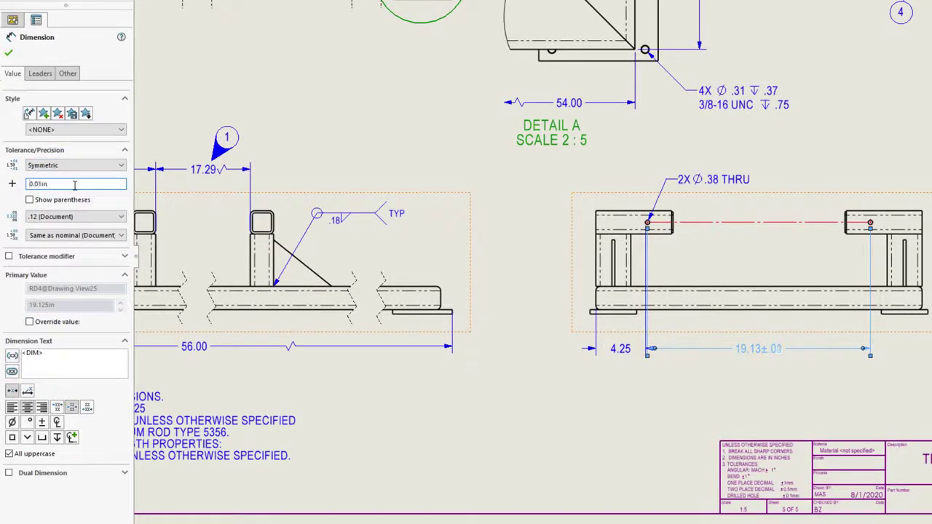
left_click(76, 216)
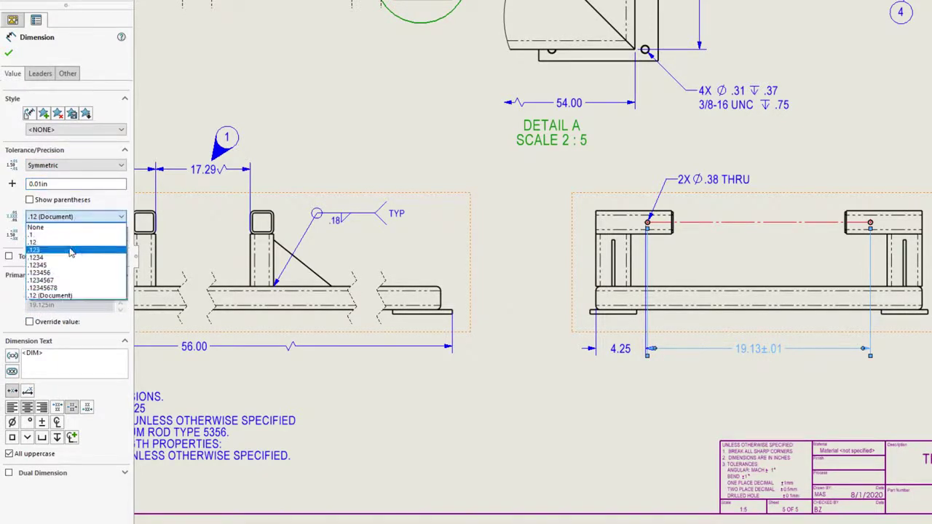
left_click(70, 250)
key("Escape")
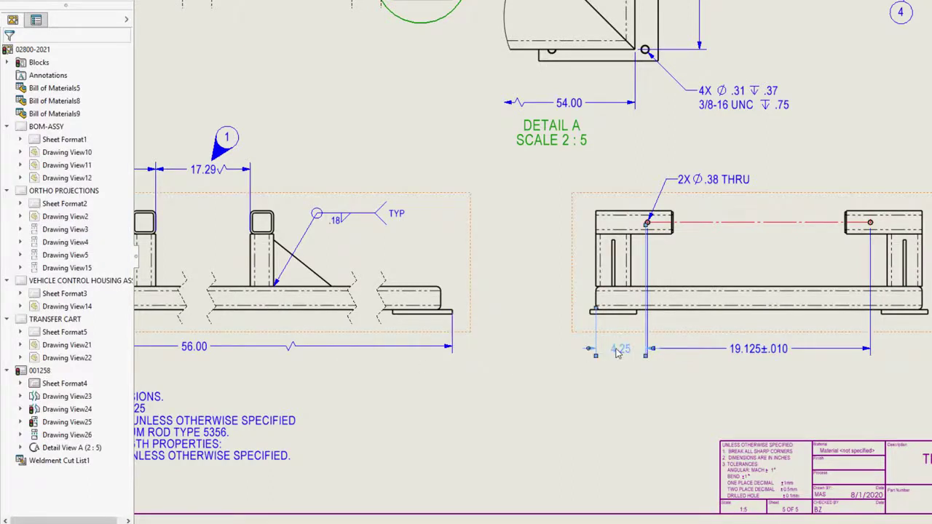
Step: Set the first arc condition of the dimension from the frame edge to the first hole to Center and accept it
left_click(618, 351)
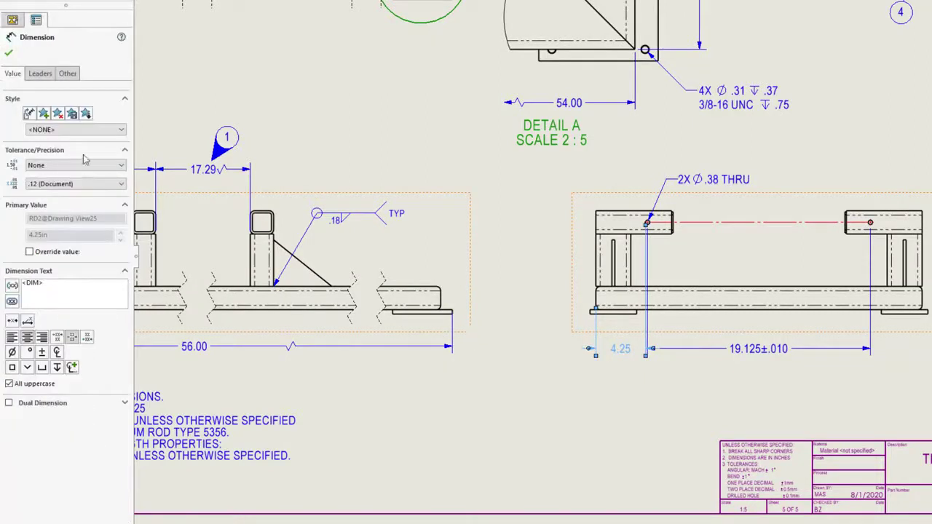
left_click(40, 75)
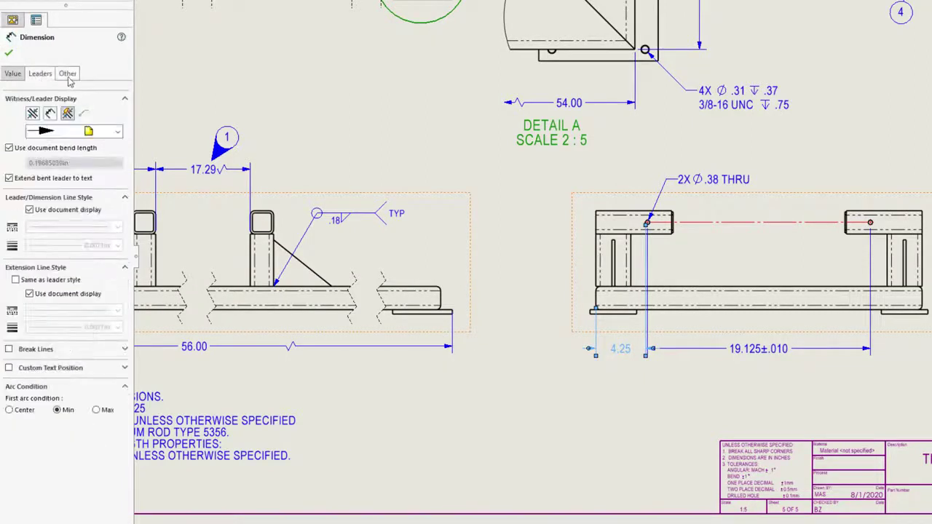
left_click(67, 76)
left_click(41, 77)
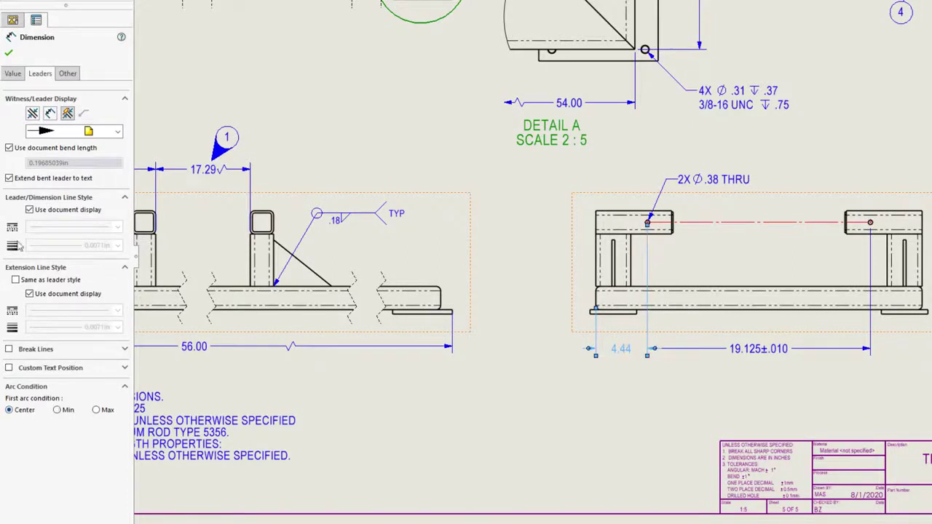
left_click(10, 54)
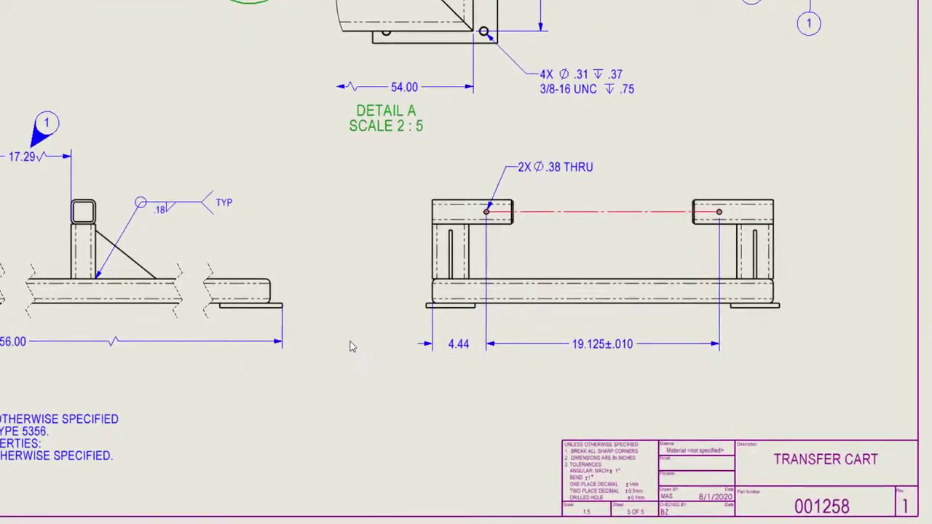
Step: Dimension the end view's overall height from the top of the upper tube to the underside of the base plate
left_click(444, 201)
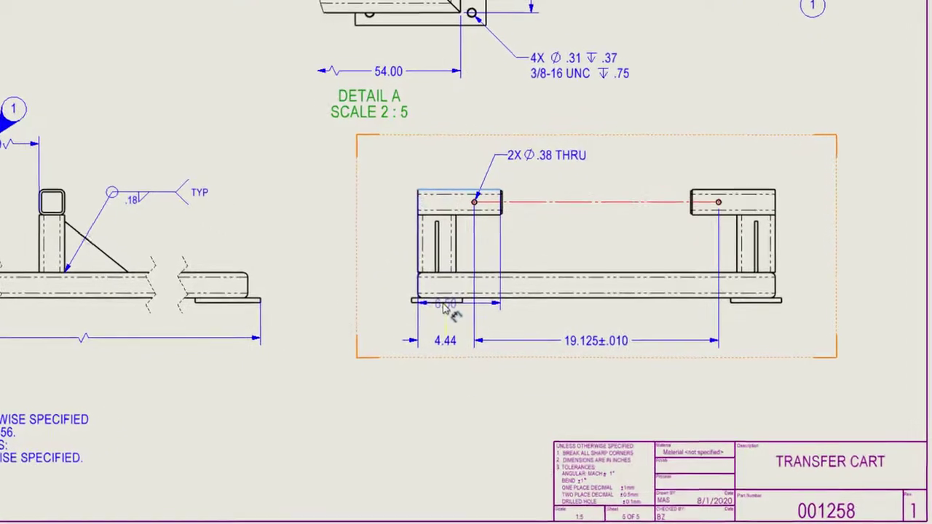
left_click(454, 306)
left_click(402, 290)
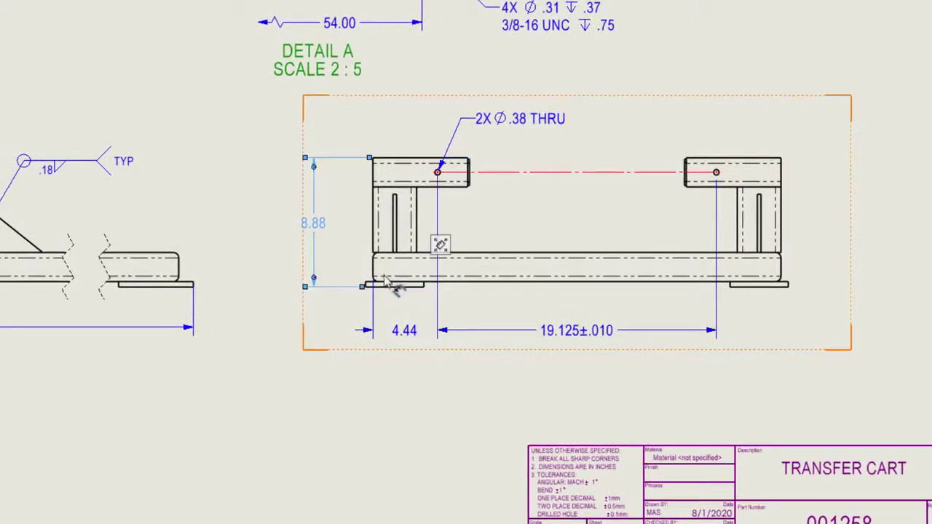
Step: Dimension the end view's overall frame width and move the dimension lower, leaving room beneath the hole-spacing dimension
left_click(375, 271)
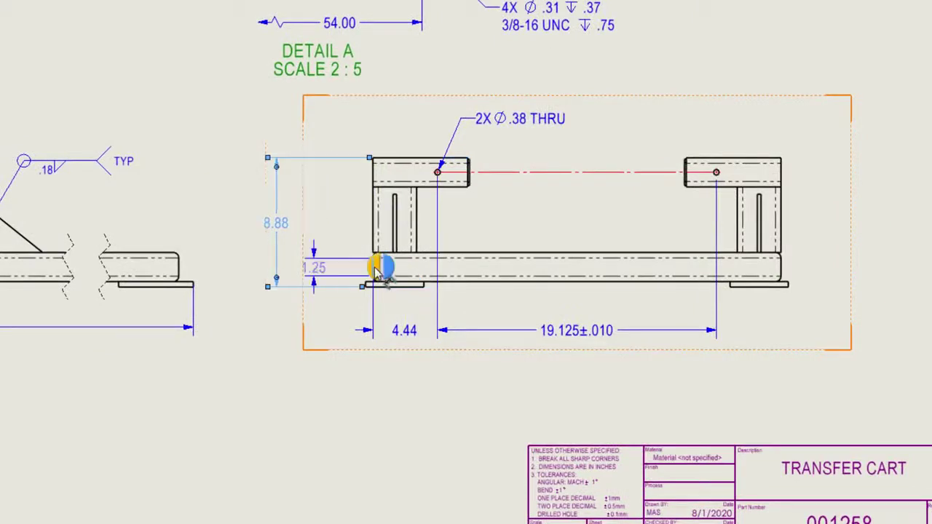
left_click(791, 278)
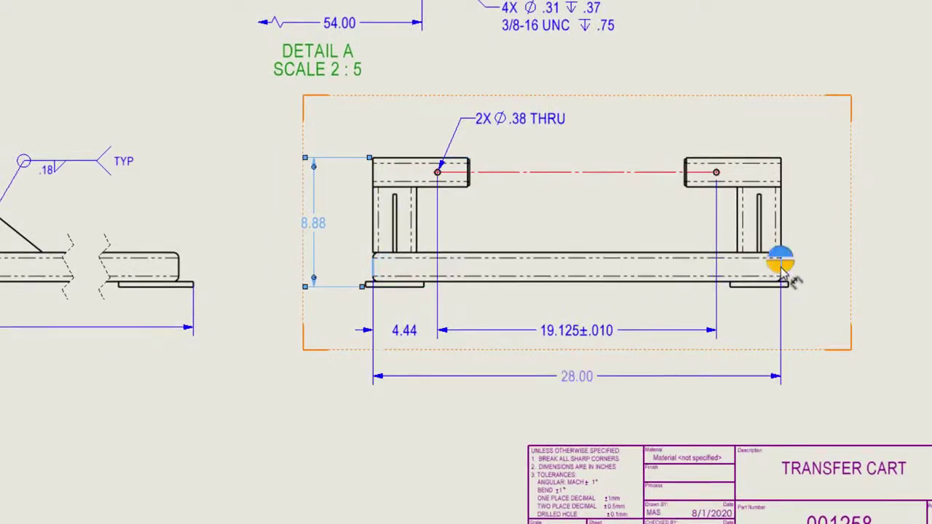
left_click(590, 401)
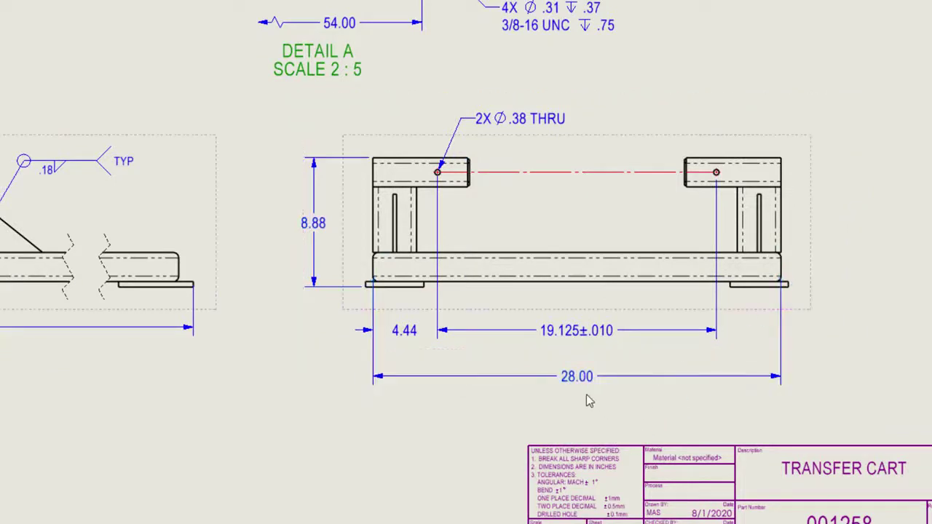
left_click_drag(571, 390, 576, 416)
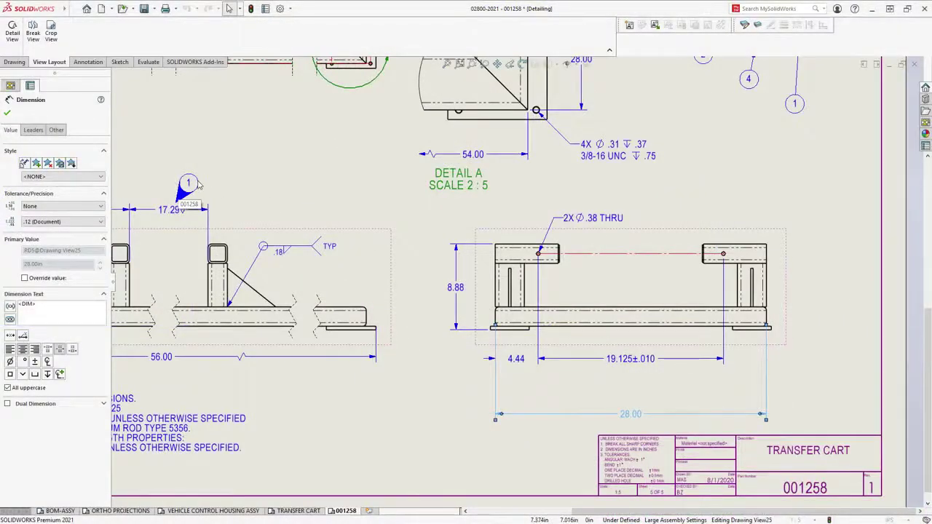
Step: Add a circular balloon with the custom text 2 just below the hole-spacing dimension in the end view
left_click(101, 63)
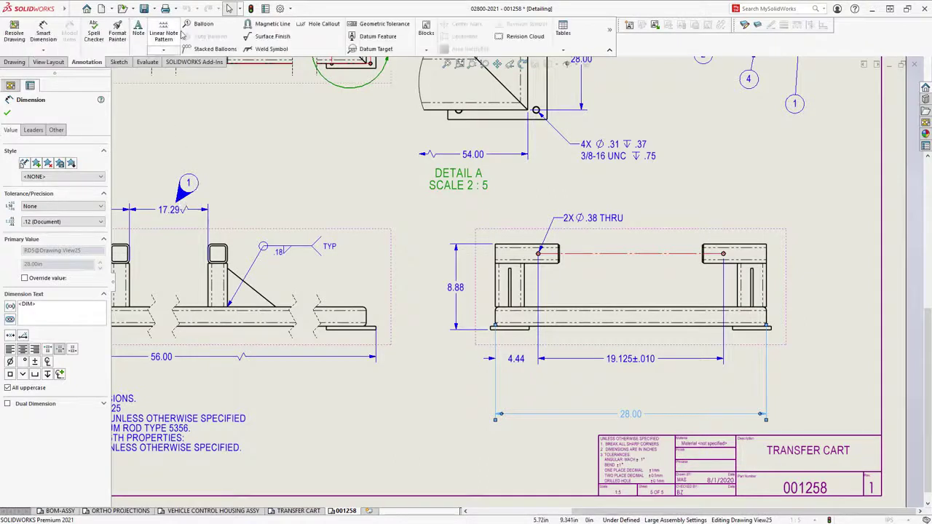
left_click(197, 25)
left_click(58, 334)
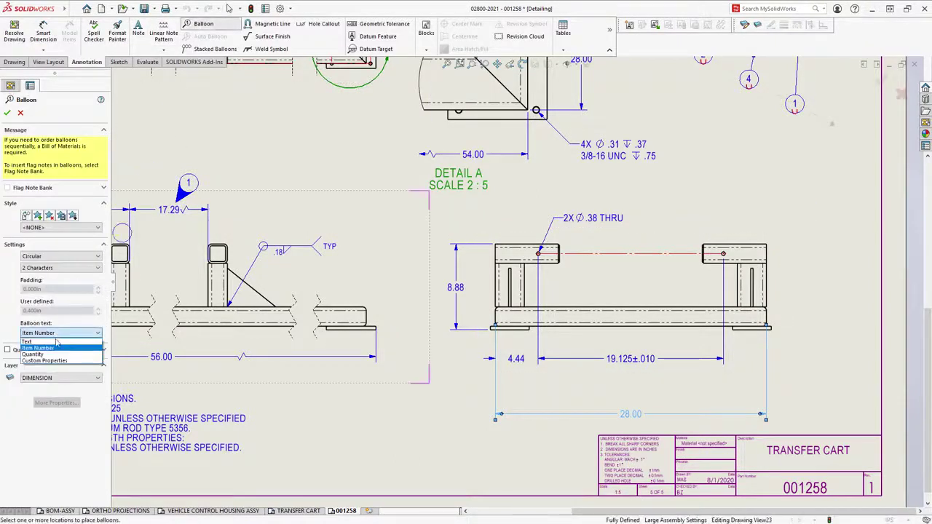
left_click(58, 341)
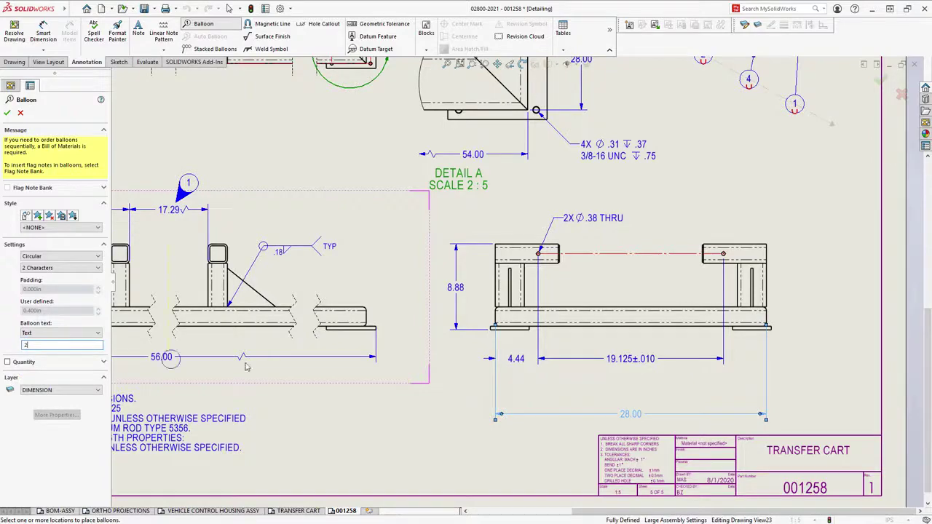
type("2")
left_click(610, 379)
key("Escape")
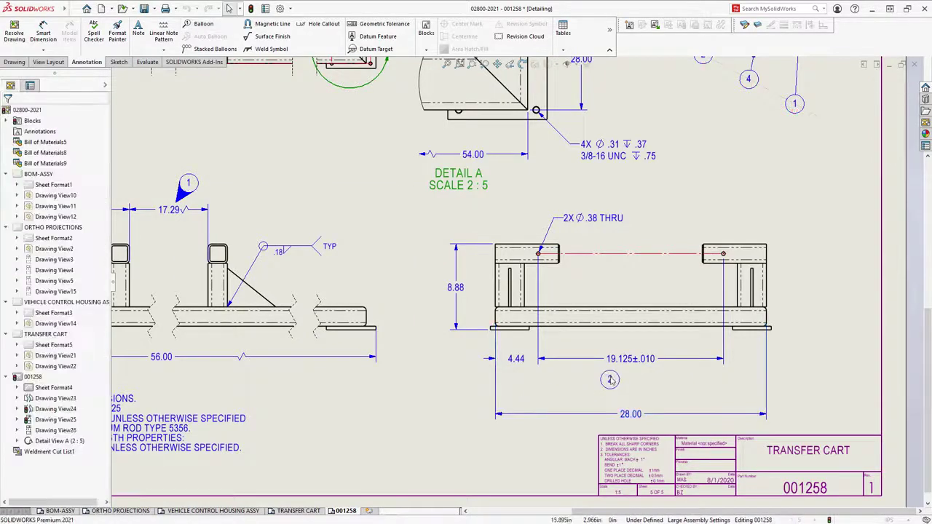
Step: Give balloon 2 a VDA leader through its additional properties
left_click(610, 379)
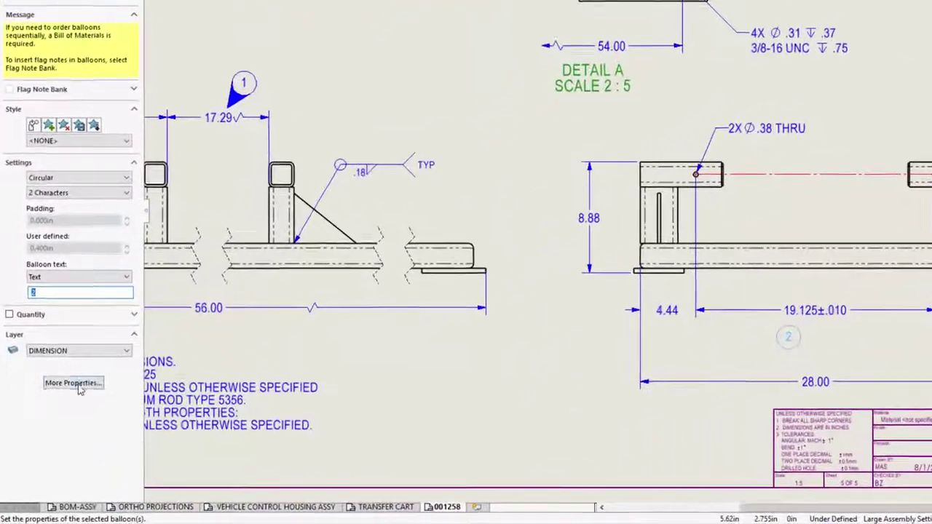
left_click(77, 384)
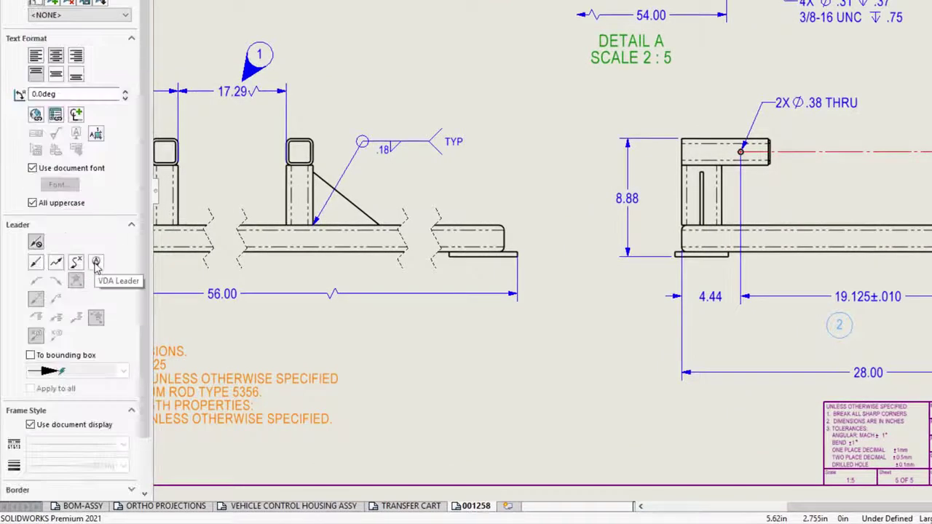
left_click(96, 263)
key("Return")
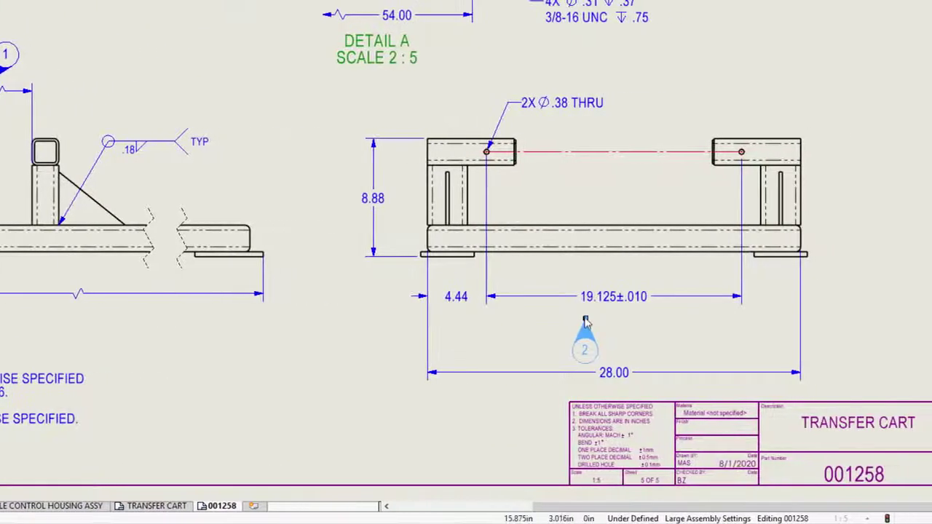
Step: Position balloon 2 so its leader points at the hole-spacing dimension, and move the overall width dimension up closer to it
left_click_drag(599, 347, 575, 340)
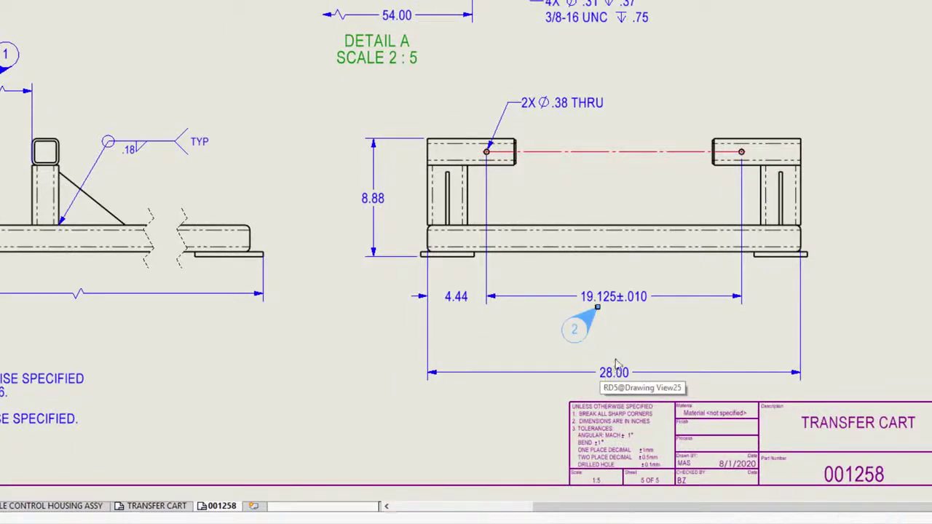
left_click_drag(602, 373, 620, 320)
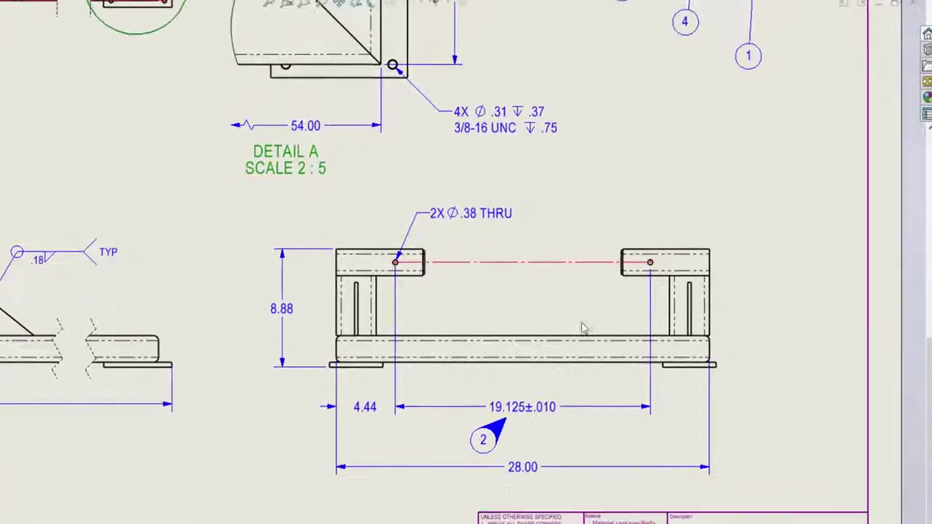
scroll(561, 406, "up", 5)
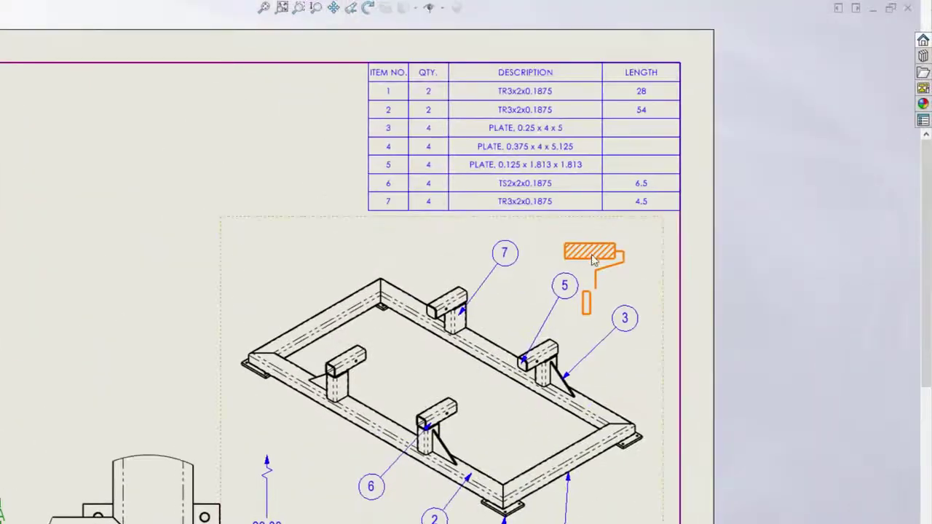
Step: Make the vertical line of the paint roller sketch coincident with the midpoint of the hatched rectangle's lower edge, above the isometric view
scroll(594, 260, "down", 5)
left_click(485, 304)
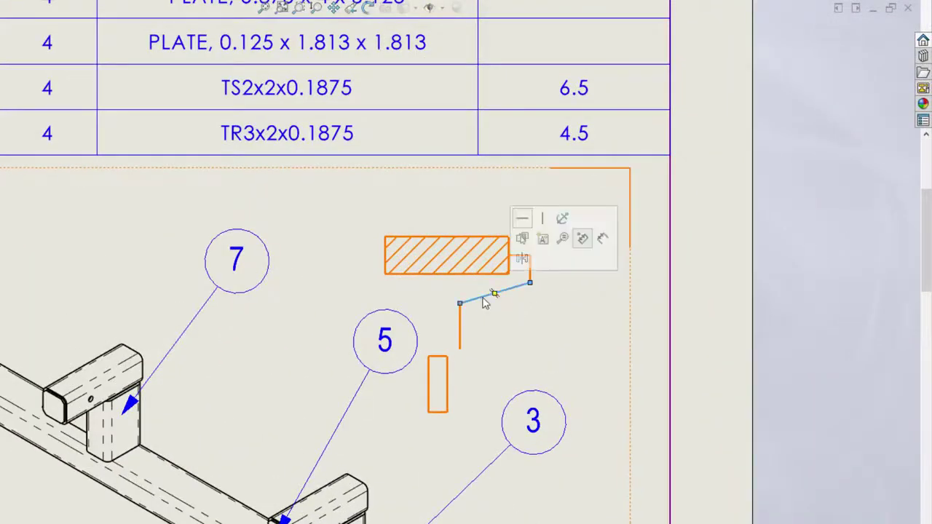
mouse_move(460, 303)
left_mouse_down()
mouse_move(486, 299)
mouse_move(471, 313)
mouse_move(461, 305)
left_mouse_up()
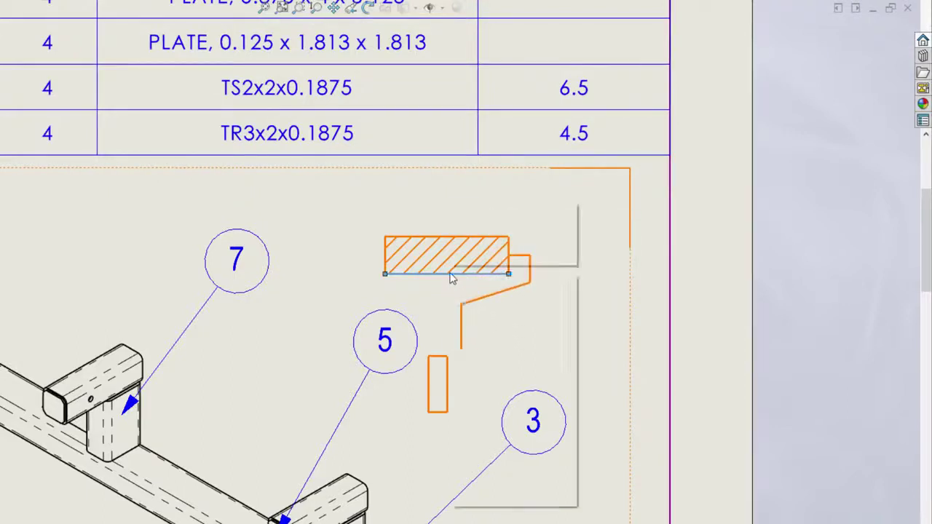
right_click(451, 274)
left_click(491, 298)
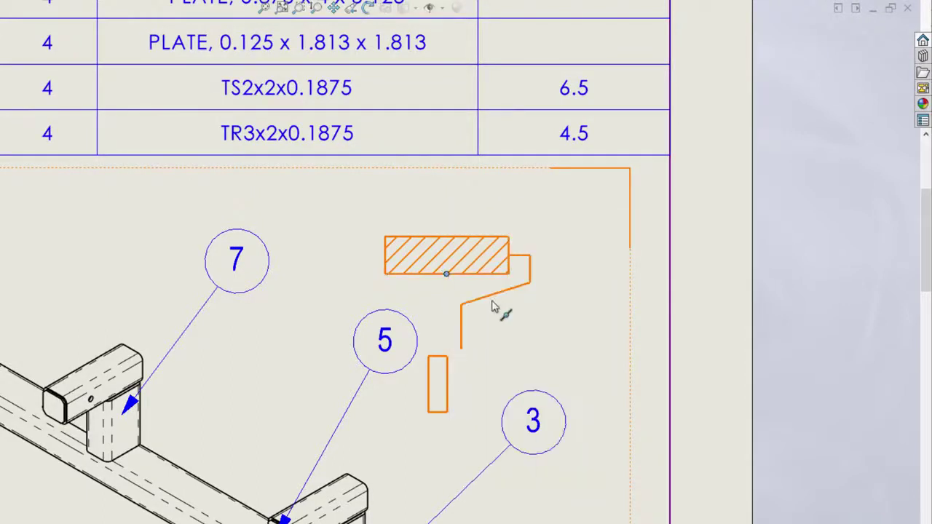
left_click(463, 328, "ctrl")
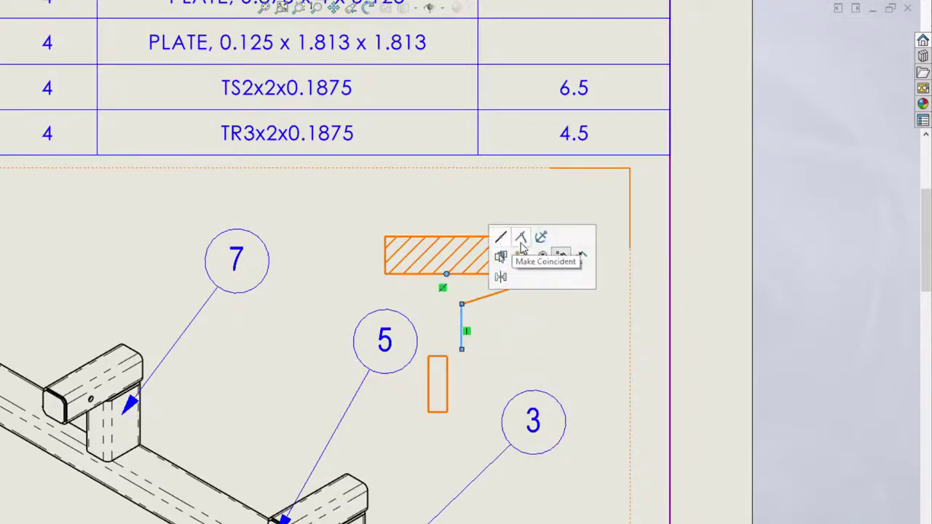
left_click(501, 247)
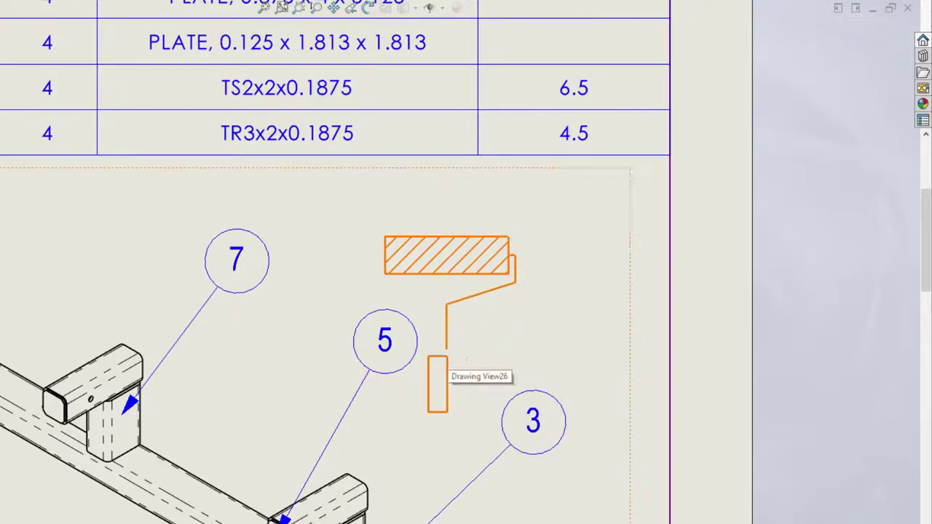
Step: Join the vertical line's lower endpoint to the handle rectangle's upper edge with a midpoint relation, and narrow the handle
left_click(441, 358)
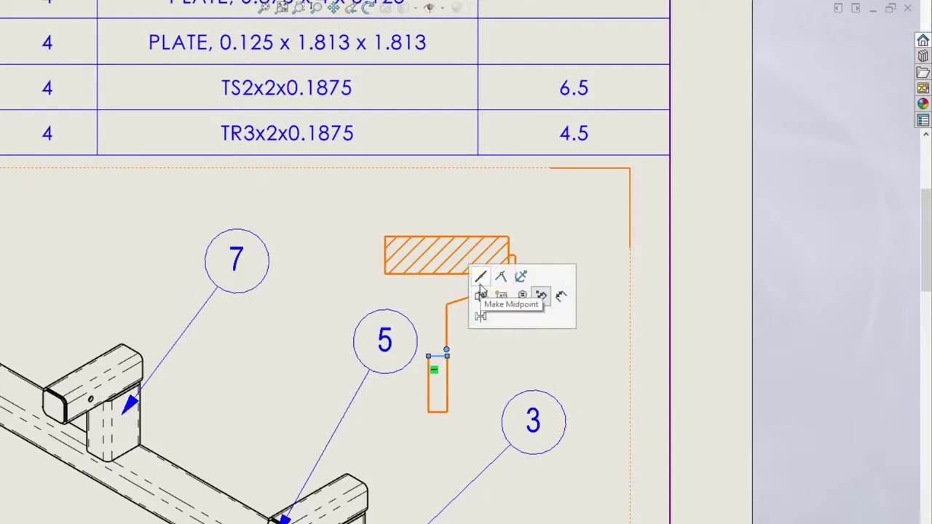
left_click(472, 377)
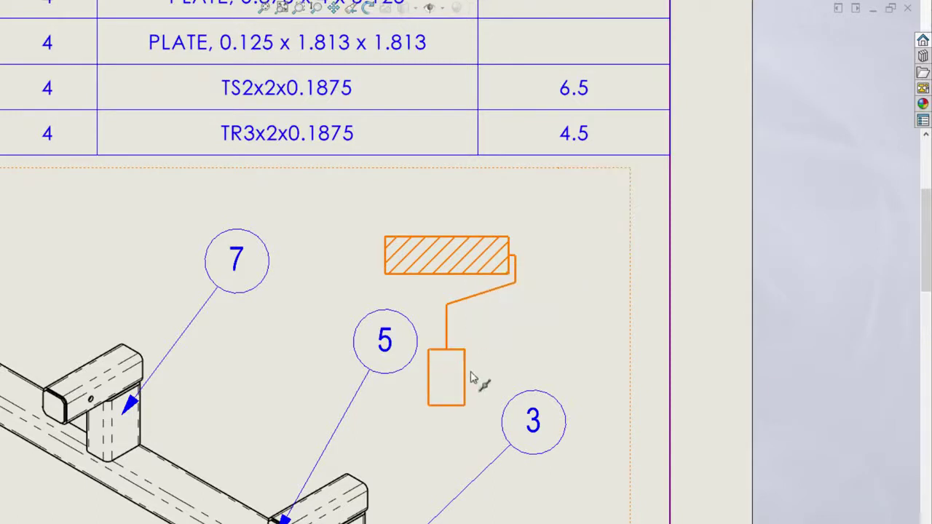
left_click_drag(464, 382, 456, 384)
left_click(637, 405)
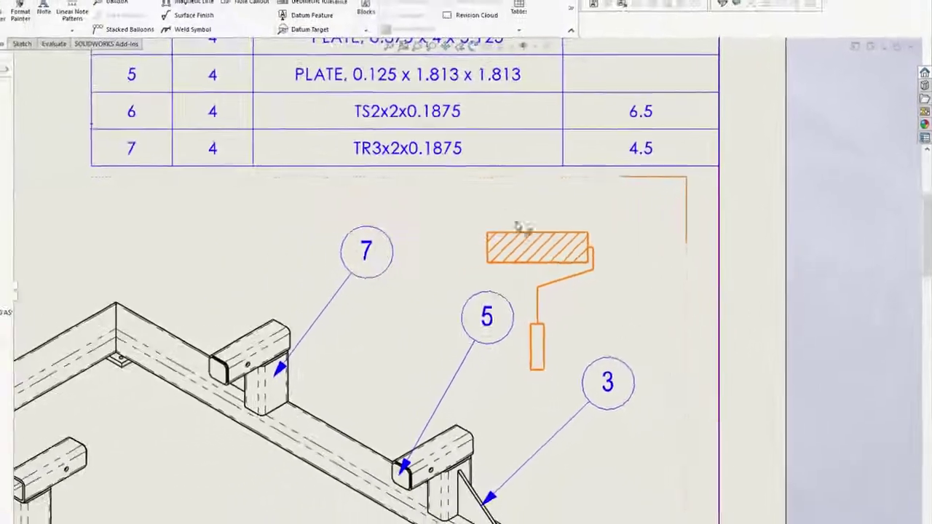
Step: Leave the isometric view with nothing selected and switch to the BOM-ASSY sheet
key("f")
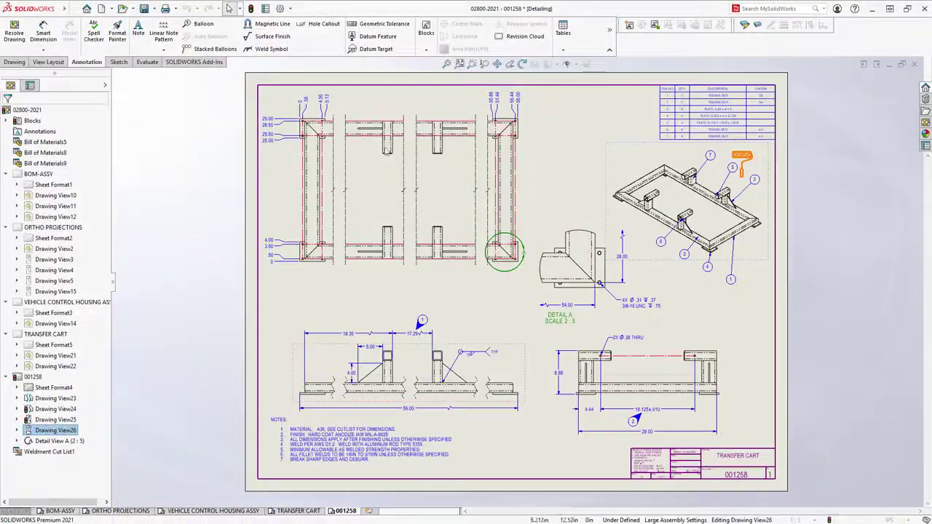
key("Escape")
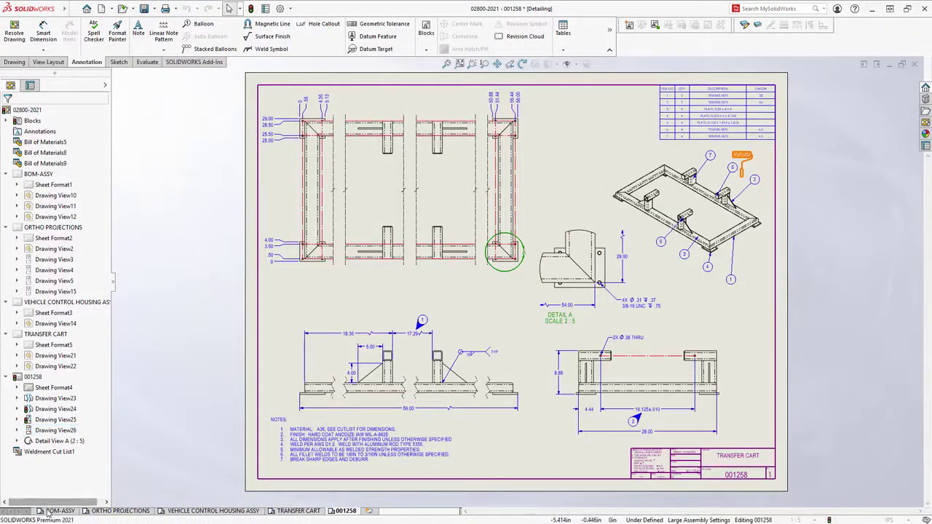
left_click(47, 511)
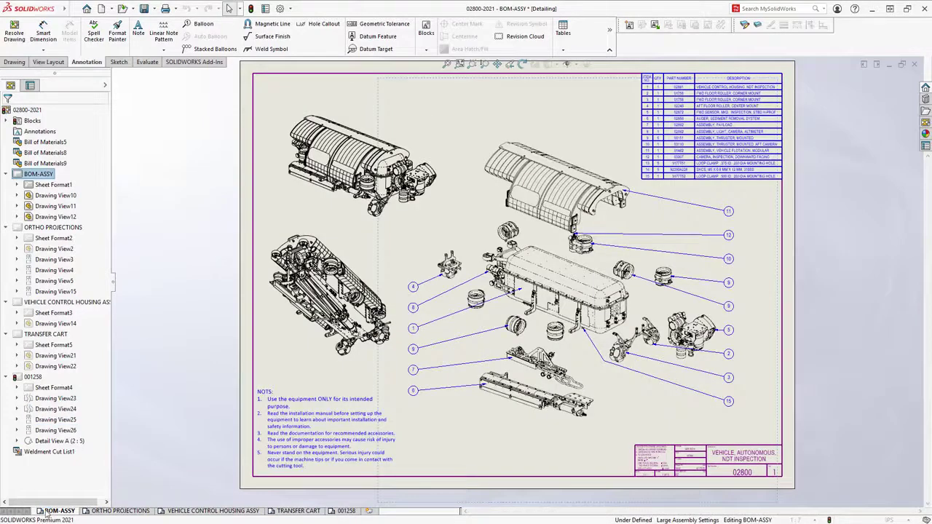